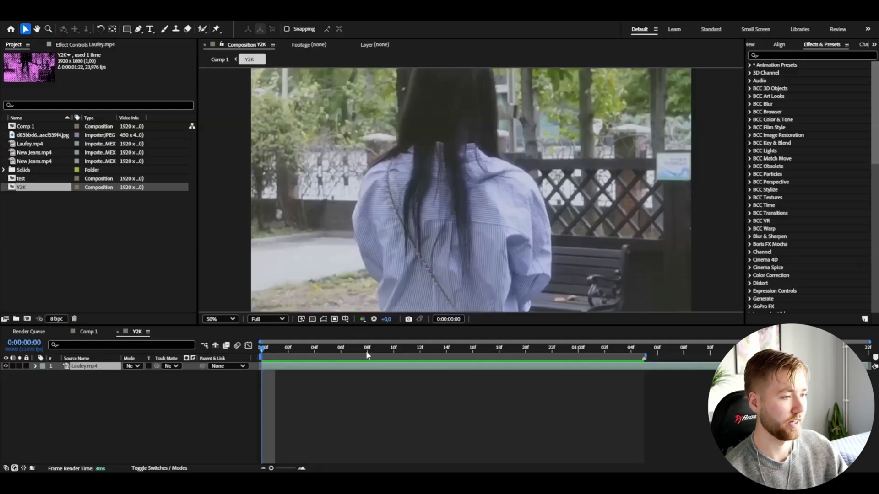
Scrub and preview Laufey.mp4 to check the Roto Brush matte around the dancer from the first frames
{"action": "left_click_drag", "start_coordinate": [282, 353], "coordinate": [579, 350]}
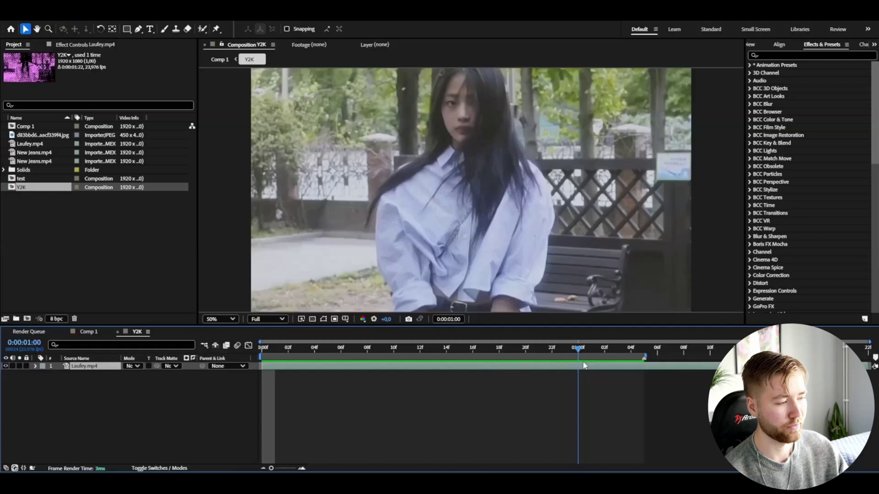
{"action": "left_click", "coordinate": [236, 421]}
{"action": "key", "text": "space"}
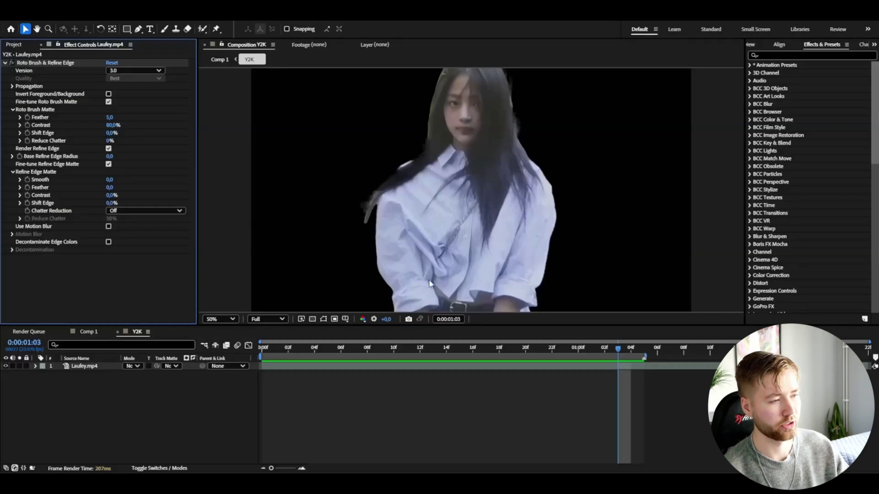
{"action": "left_click", "coordinate": [353, 348]}
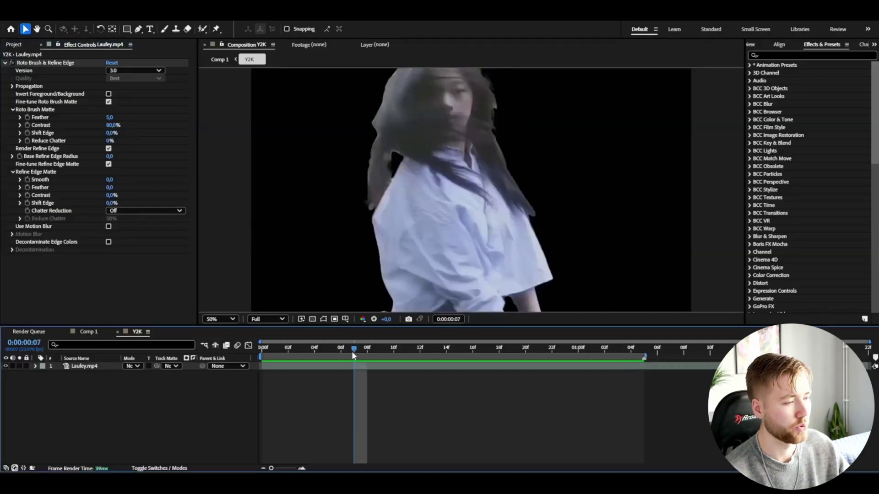
{"action": "left_click_drag", "start_coordinate": [354, 348], "coordinate": [274, 348]}
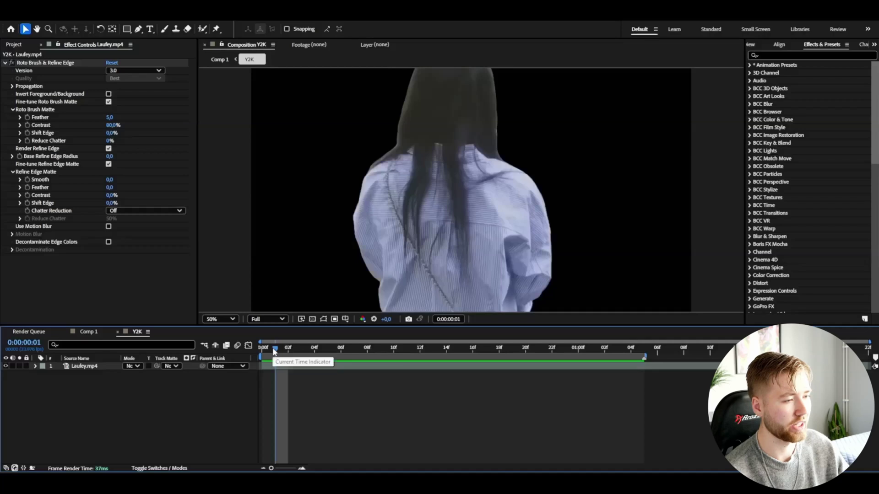
{"action": "left_click", "coordinate": [85, 367]}
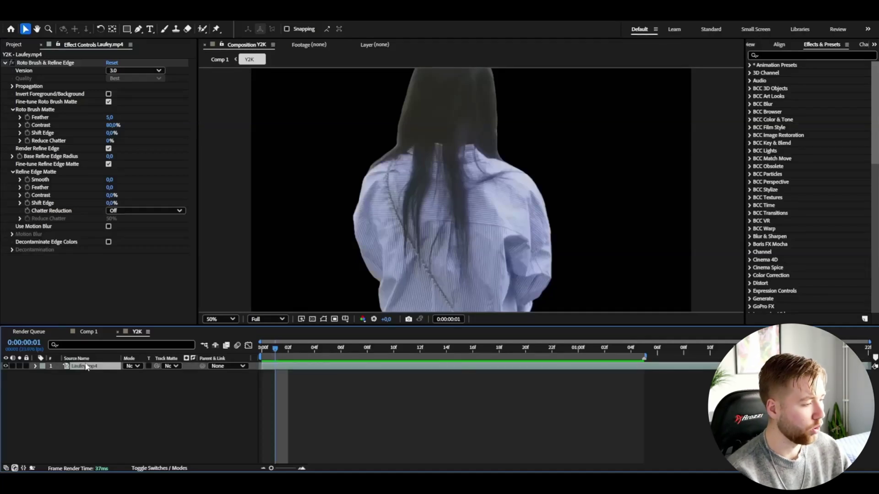
Apply a halftone effect to the dancer footage and scrub ahead to check the fine dots
{"action": "key", "text": "ctrl+space"}
{"action": "type", "text": "null"}
{"action": "key", "text": "Return"}
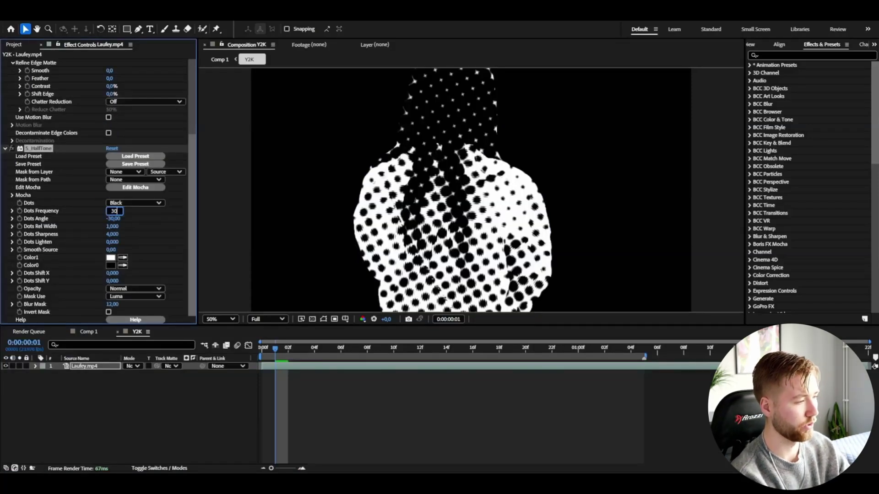
{"action": "left_click_drag", "start_coordinate": [327, 347], "coordinate": [459, 348]}
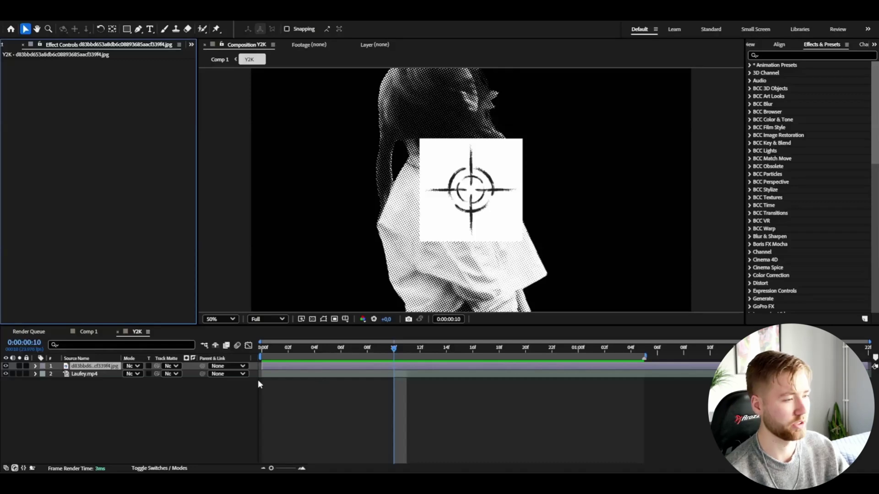
Enlarge the crosshair to 433% at the start and keyframe it shrinking to 346% at 1:05
{"action": "left_click", "coordinate": [100, 394]}
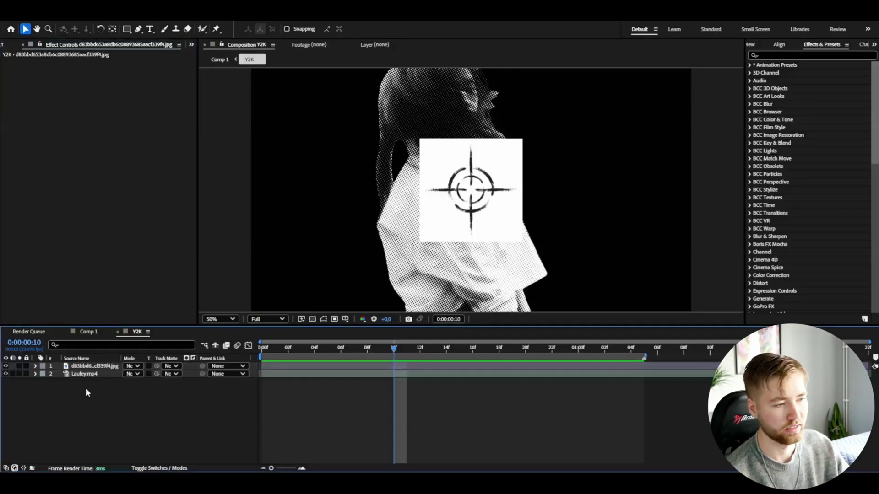
{"action": "left_click", "coordinate": [98, 368]}
{"action": "key", "text": "s"}
{"action": "left_click_drag", "start_coordinate": [139, 373], "coordinate": [302, 374]}
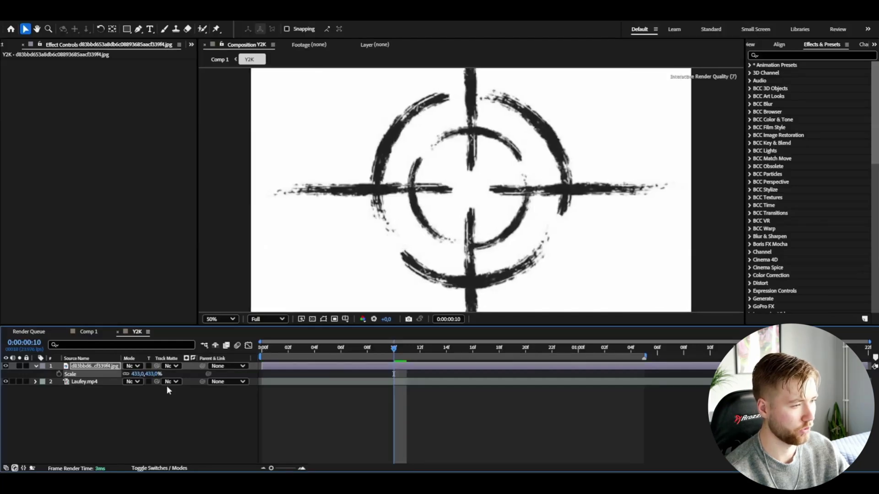
{"action": "key", "text": "Home"}
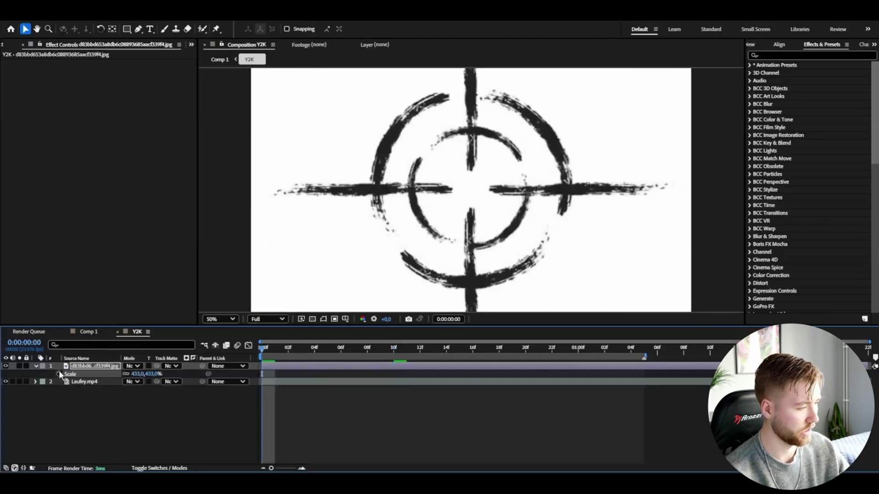
{"action": "left_click", "coordinate": [644, 348]}
{"action": "left_click_drag", "start_coordinate": [136, 374], "coordinate": [127, 373]}
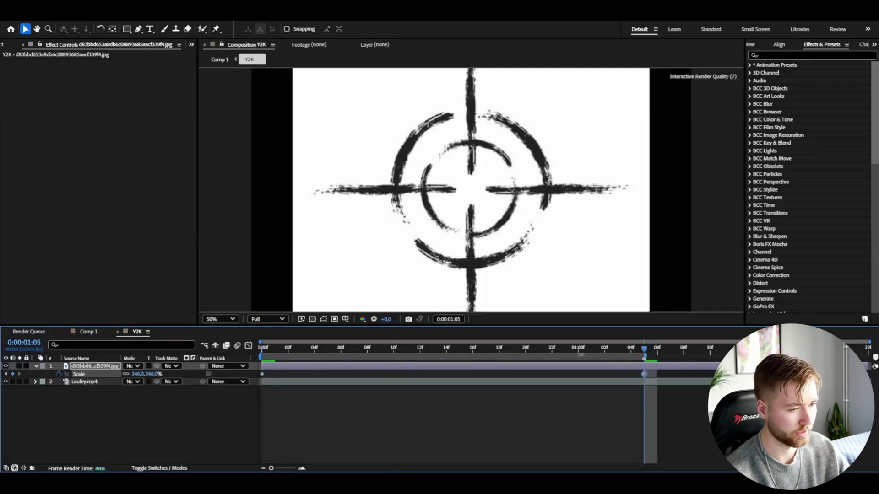
Rename the crosshair layer to Scope and give it a 115° starting rotation
{"action": "key", "text": "Home"}
{"action": "left_click", "coordinate": [82, 368]}
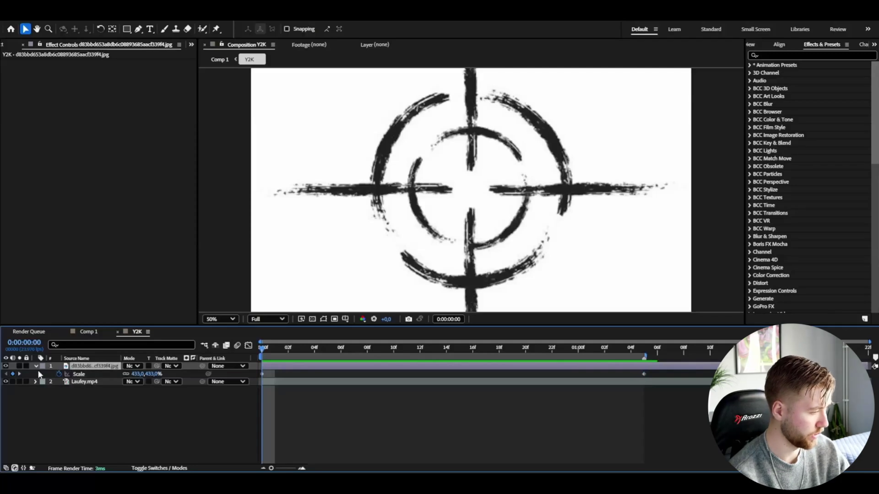
{"action": "left_click", "coordinate": [33, 366]}
{"action": "left_click", "coordinate": [35, 366]}
{"action": "right_click", "coordinate": [108, 366]}
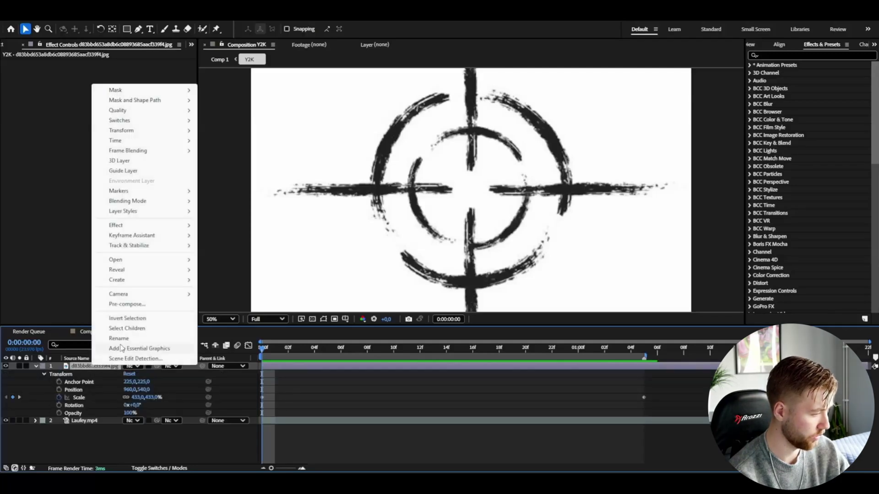
{"action": "left_click", "coordinate": [151, 358]}
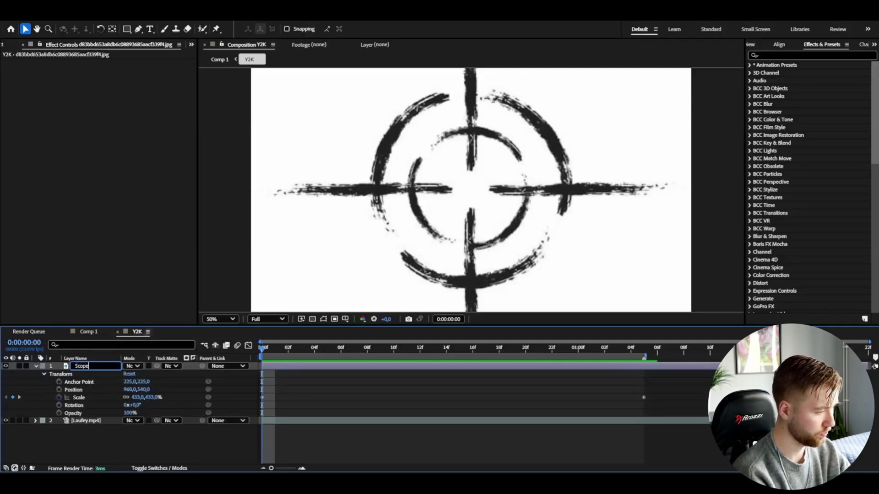
{"action": "key", "text": "Return"}
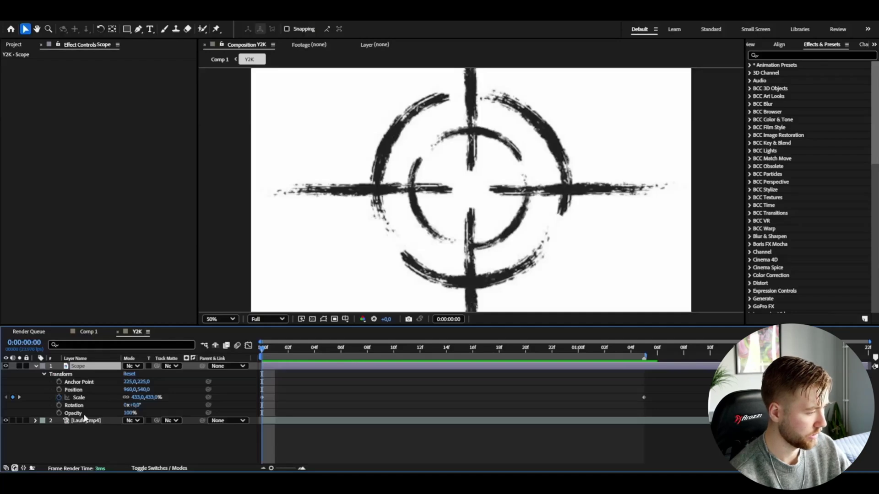
{"action": "left_click_drag", "start_coordinate": [133, 405], "coordinate": [178, 398]}
Keyframe Scope's rotation to 0° at 1:05 and preview the spinning, shrinking crosshair
{"action": "left_click_drag", "start_coordinate": [325, 347], "coordinate": [644, 347]}
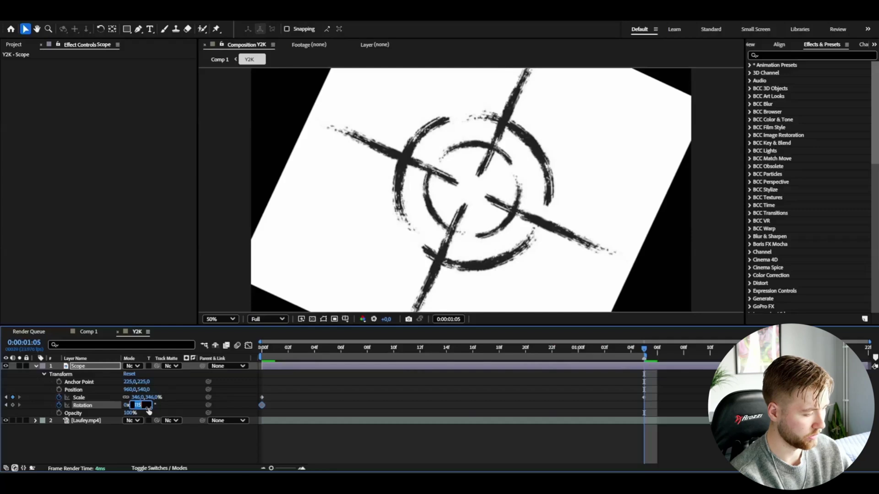
{"action": "type", "text": "0"}
{"action": "key", "text": "Return"}
{"action": "key", "text": "space"}
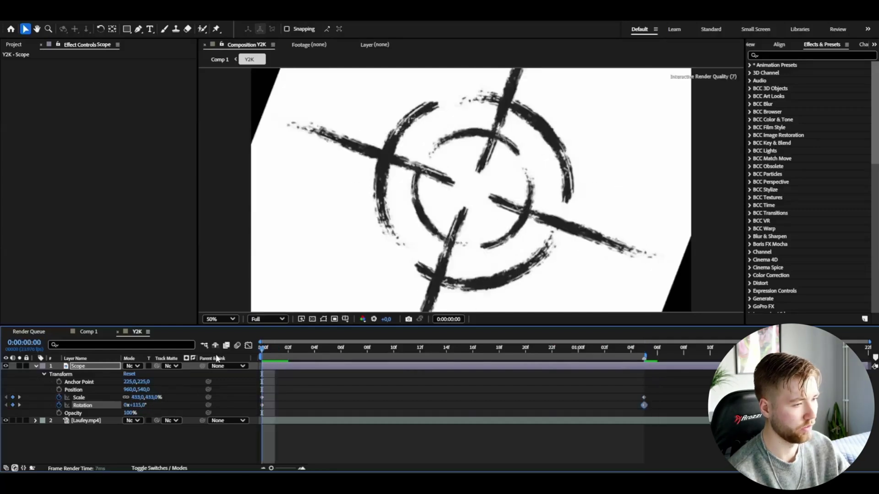
{"action": "left_click", "coordinate": [301, 348]}
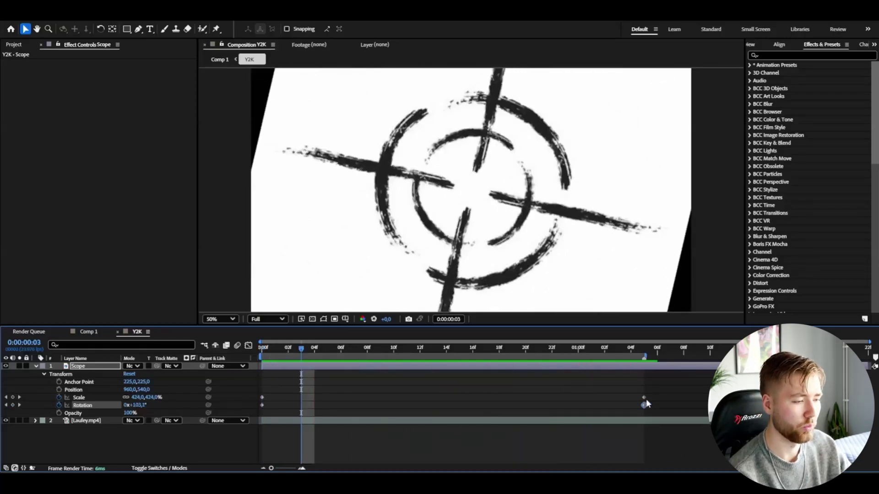
Easy Ease all four keyframes and steepen the scale curve so the shrink starts fast and settles
{"action": "left_click_drag", "start_coordinate": [651, 397], "coordinate": [257, 408]}
{"action": "key", "text": "F9"}
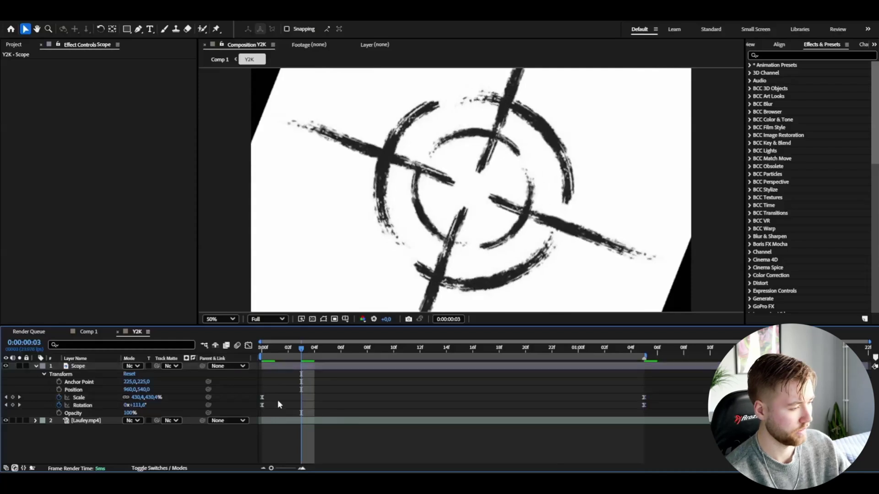
{"action": "left_click", "coordinate": [261, 397]}
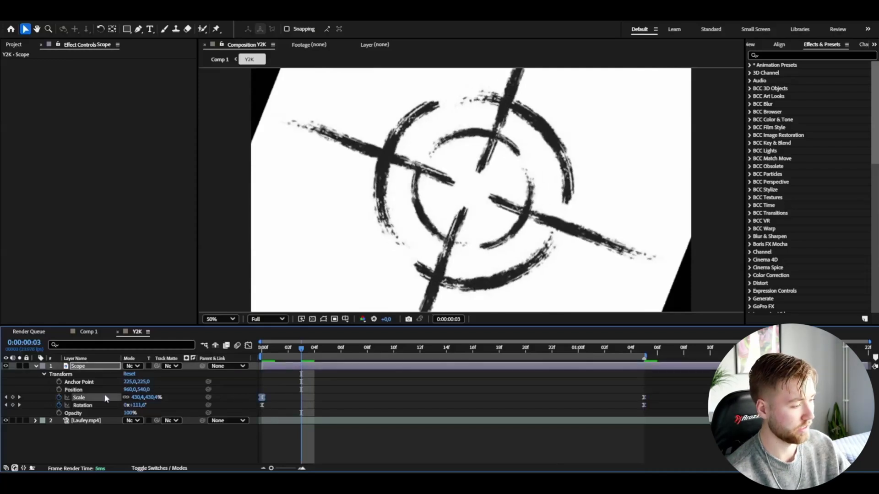
{"action": "left_click", "coordinate": [248, 346]}
{"action": "left_click_drag", "start_coordinate": [389, 371], "coordinate": [216, 441]}
{"action": "left_click_drag", "start_coordinate": [303, 348], "coordinate": [206, 349]}
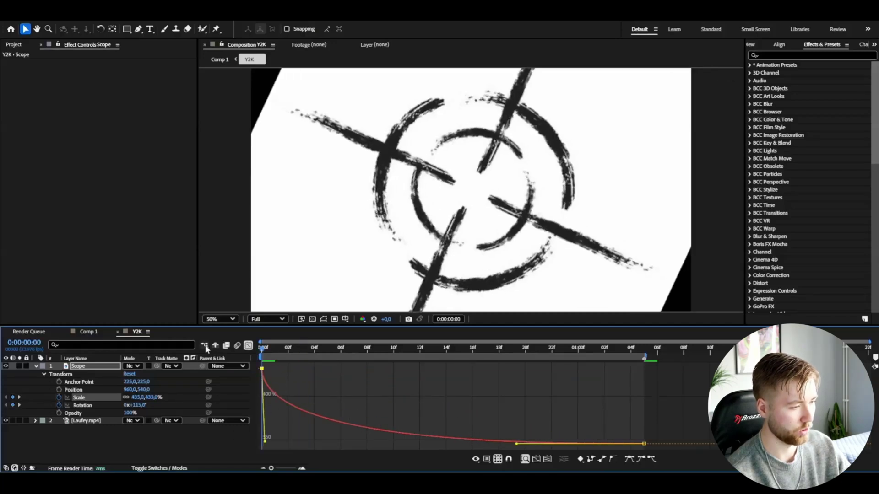
{"action": "key", "text": "space"}
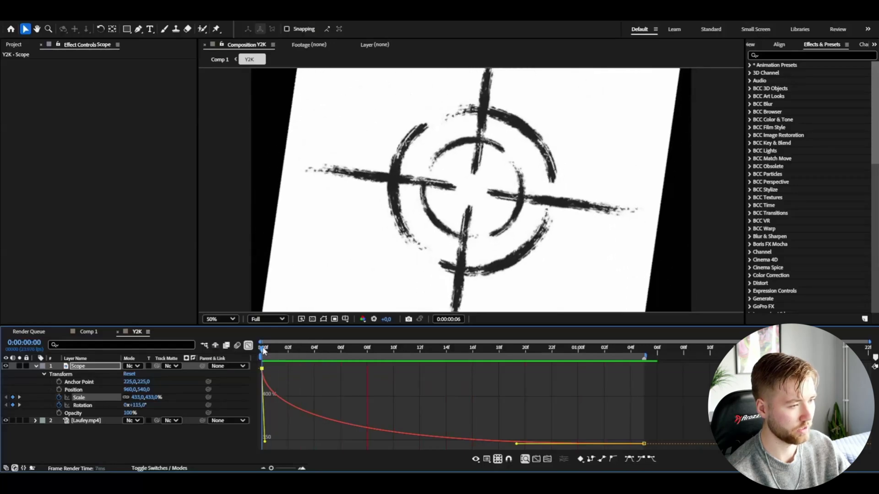
{"action": "left_click", "coordinate": [249, 345]}
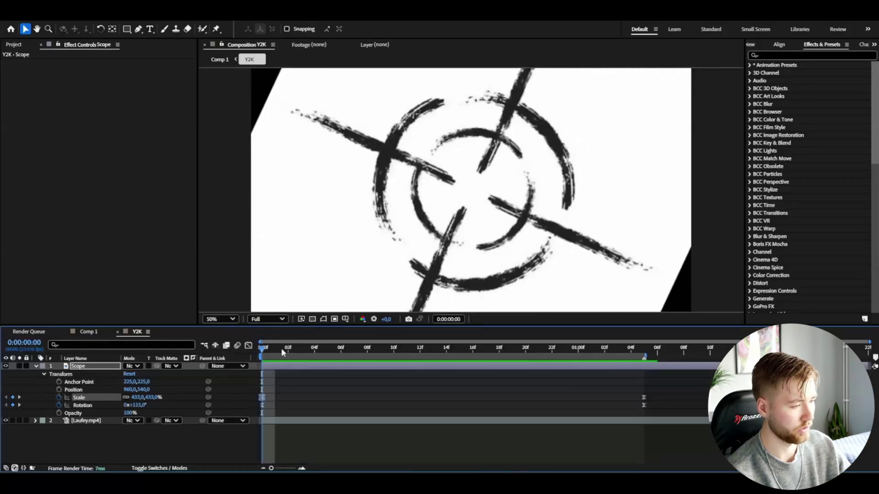
Steepen the rotation curve so the spin starts fast and eases out, then preview it
{"action": "left_click", "coordinate": [262, 405]}
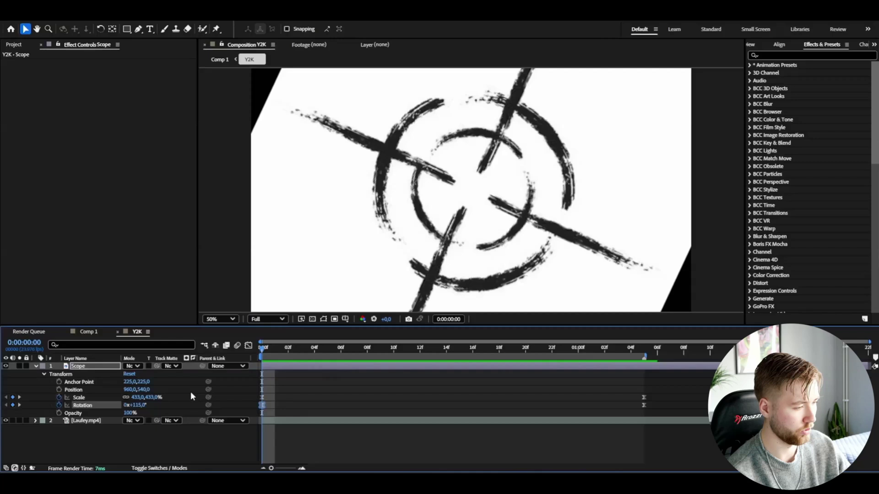
{"action": "left_click", "coordinate": [248, 345]}
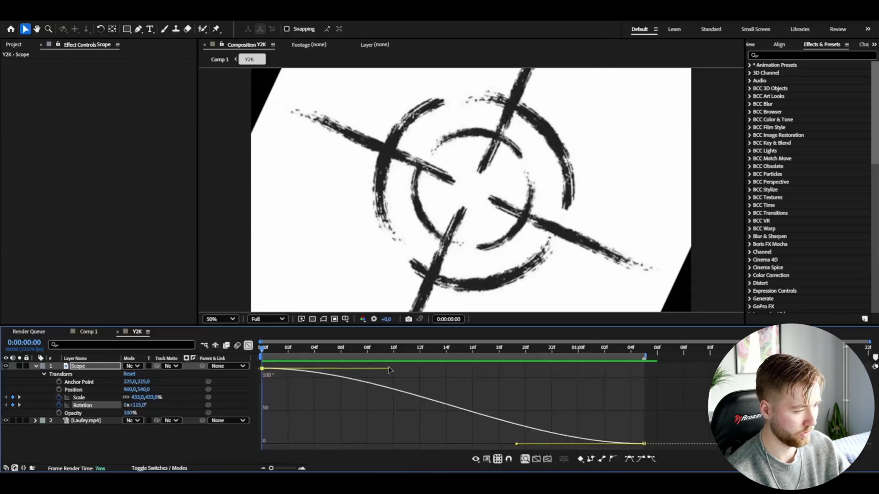
{"action": "left_click_drag", "start_coordinate": [389, 370], "coordinate": [224, 439]}
{"action": "key", "text": "space"}
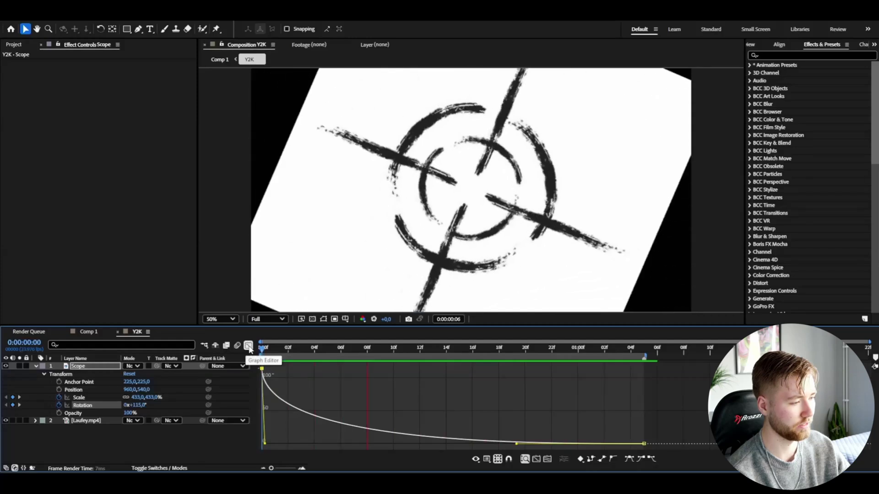
{"action": "left_click", "coordinate": [248, 346]}
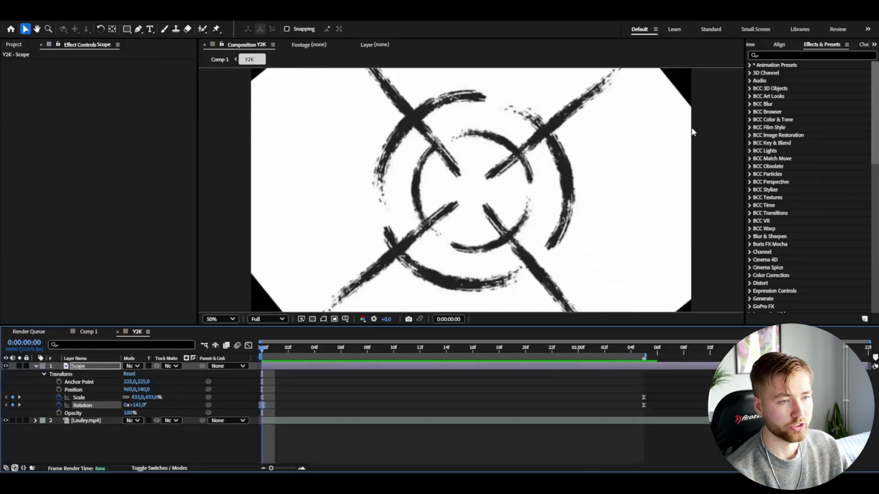
{"action": "left_click", "coordinate": [79, 369]}
{"action": "key", "text": "Return"}
Add a mirrored Motion Tile to Scope with output width 190 and height 230
{"action": "key", "text": "ctrl+space"}
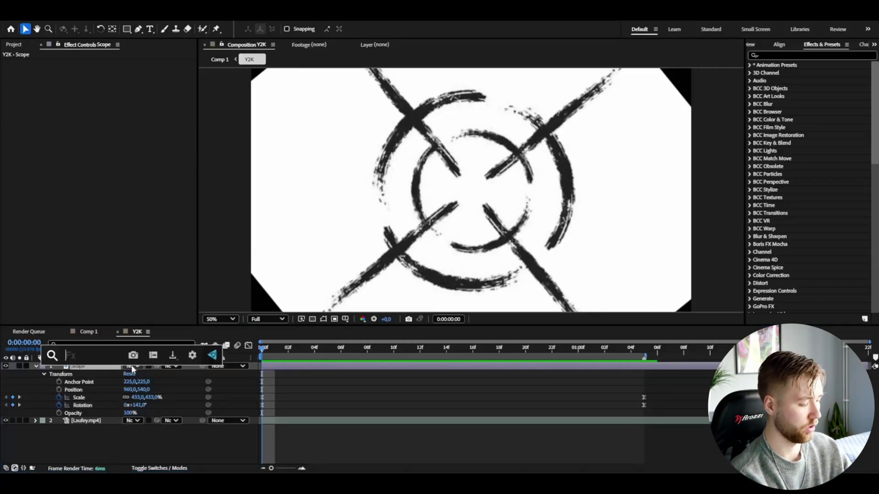
{"action": "type", "text": "motion"}
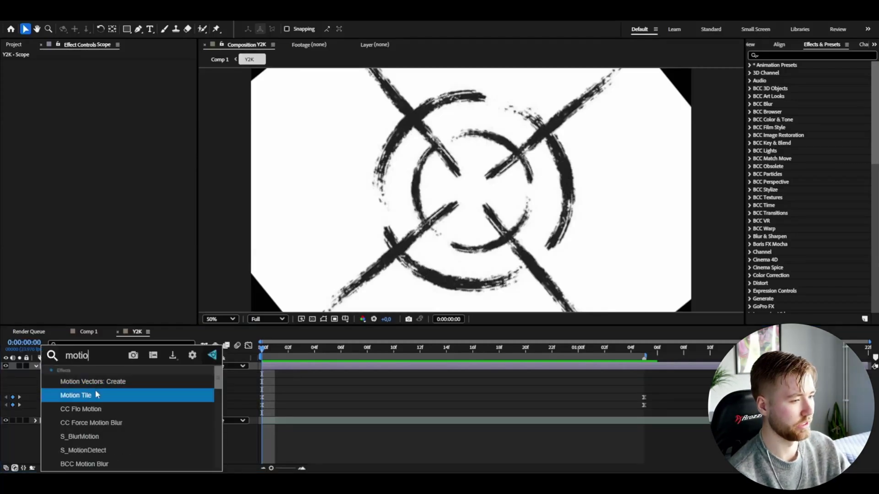
{"action": "left_click", "coordinate": [97, 393]}
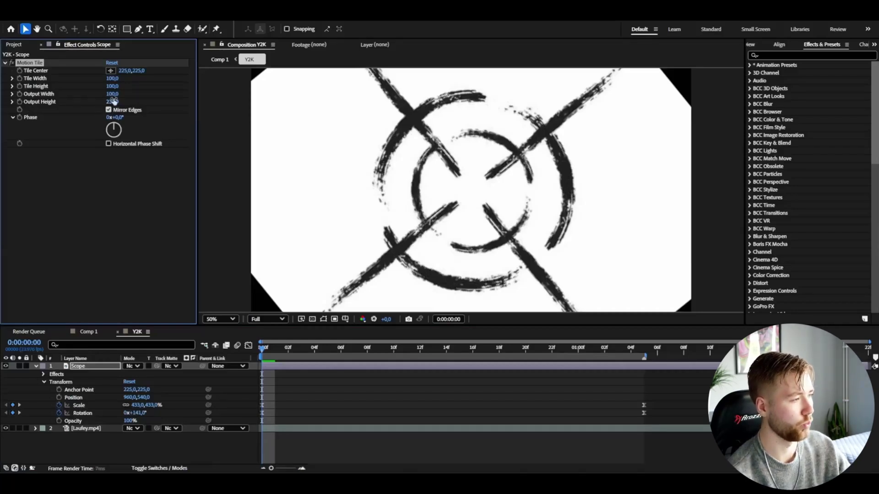
{"action": "left_click_drag", "start_coordinate": [112, 98], "coordinate": [107, 99]}
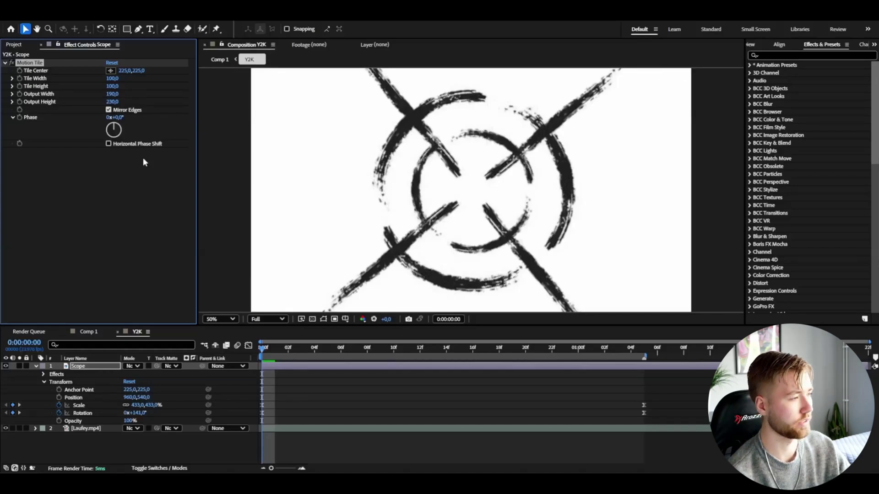
Apply CC Vignette to Scope and return to the first frame
{"action": "key", "text": "ctrl+space"}
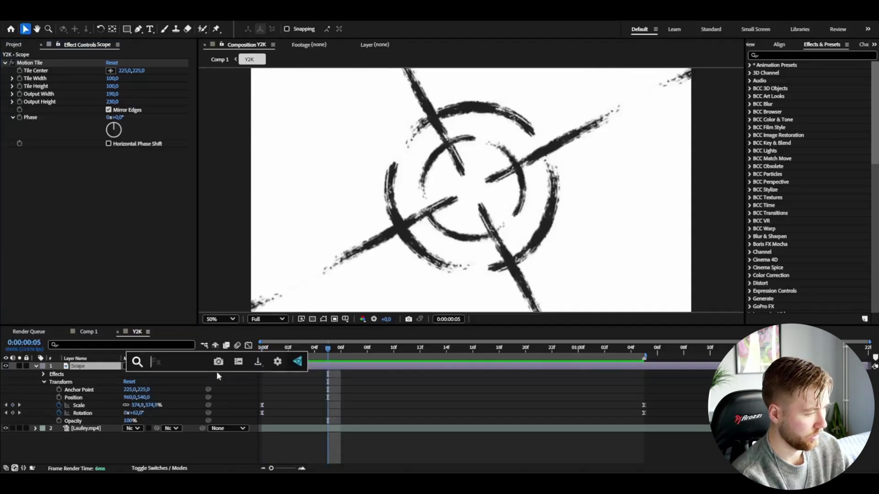
{"action": "type", "text": "vig"}
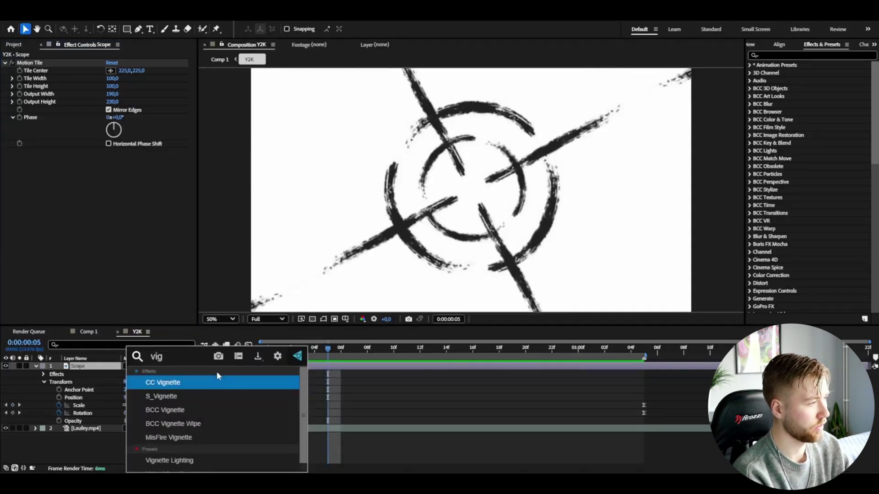
{"action": "key", "text": "Return"}
{"action": "key", "text": "Home"}
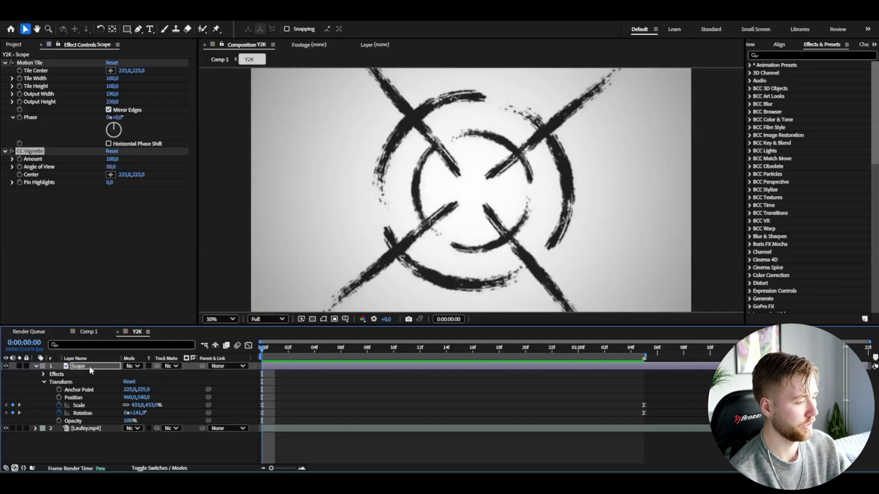
Move Laufey.mp4 to the top and add an adjustment layer just below it
{"action": "left_click_drag", "start_coordinate": [84, 433], "coordinate": [91, 366]}
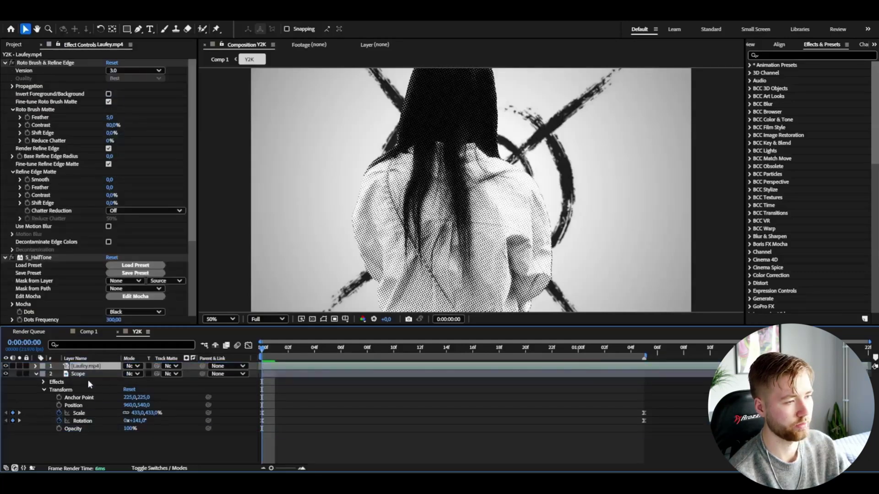
{"action": "left_click", "coordinate": [88, 379]}
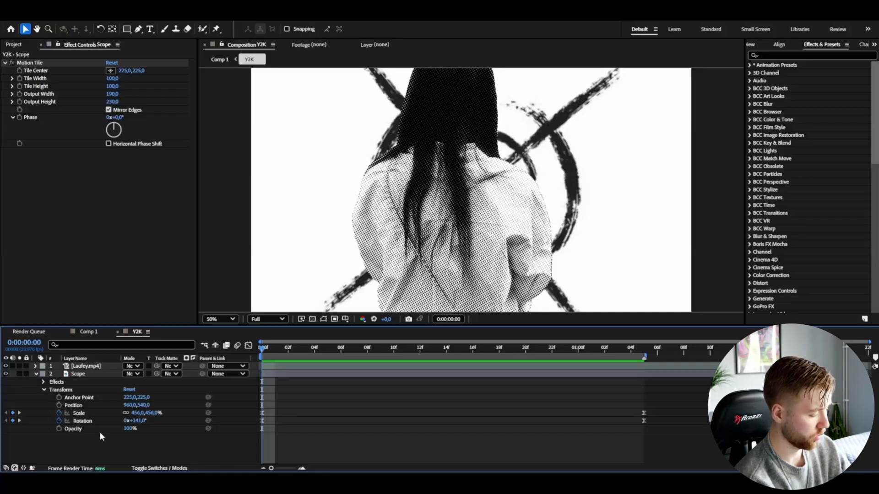
{"action": "key", "text": "ctrl+alt+y"}
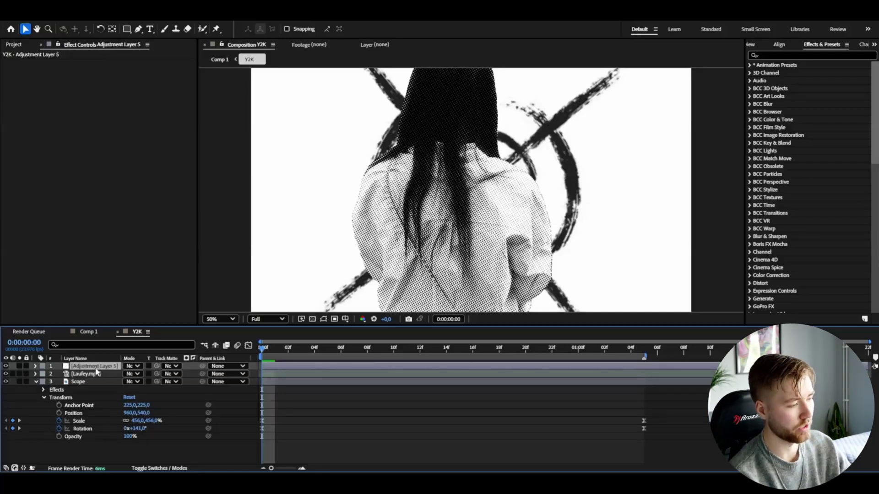
{"action": "left_click_drag", "start_coordinate": [94, 366], "coordinate": [95, 379]}
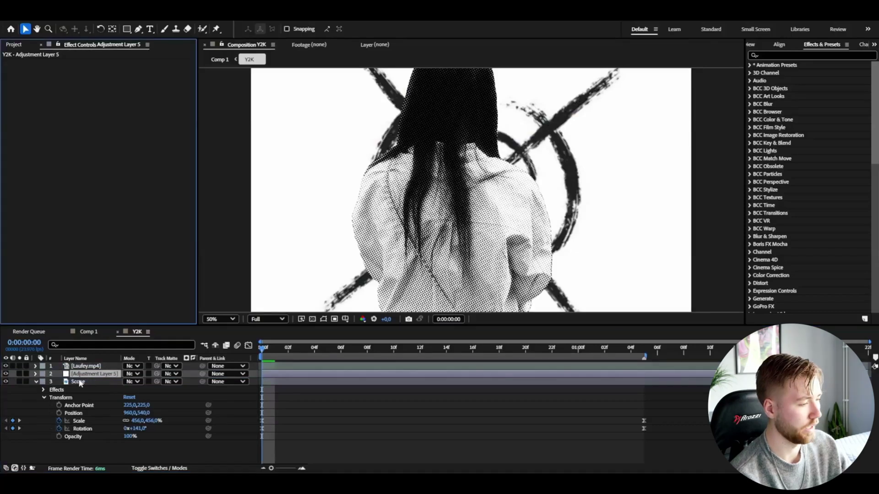
Apply S_HalfTone to the adjustment layer and begin editing its Dots Frequency
{"action": "key", "text": "ctrl+space"}
{"action": "type", "text": "half"}
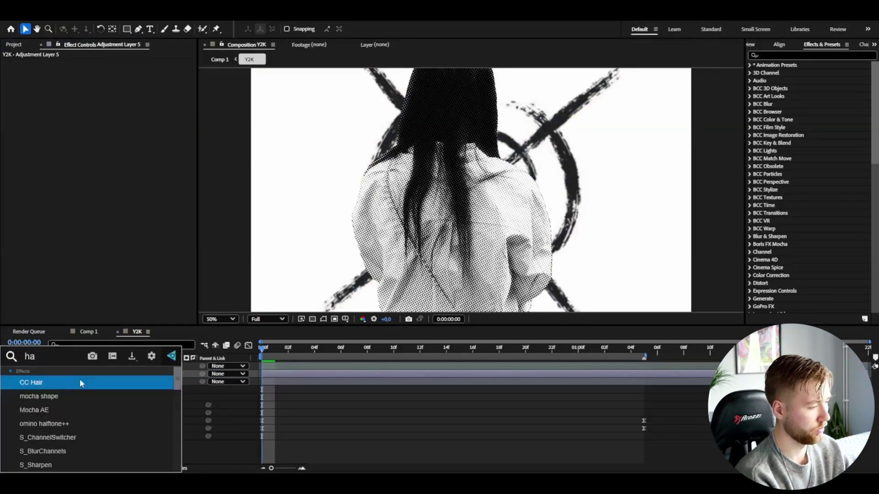
{"action": "key", "text": "Return"}
{"action": "left_click", "coordinate": [113, 125]}
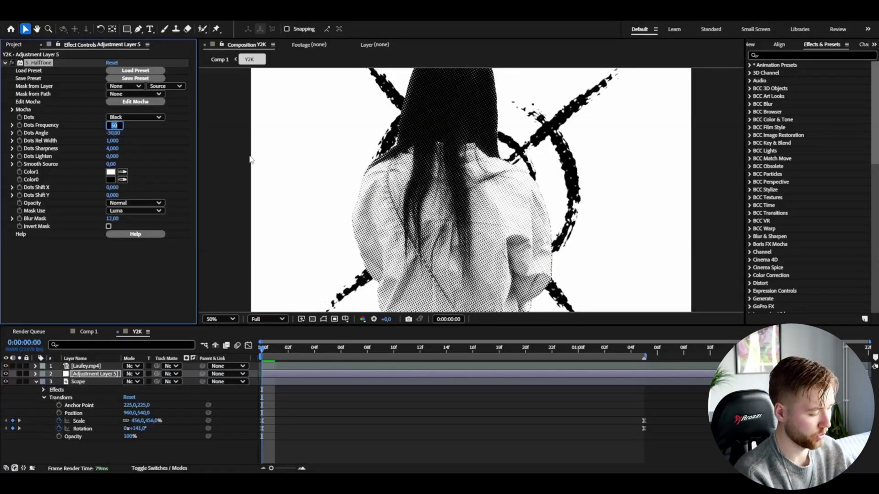
Set the halftone Dots Frequency to 300 and add a new adjustment layer on top
{"action": "type", "text": "300"}
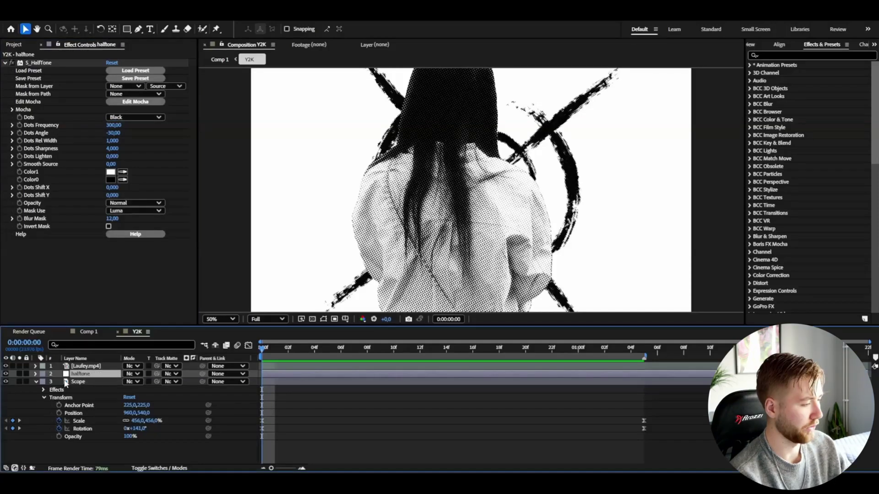
{"action": "left_click", "coordinate": [86, 368]}
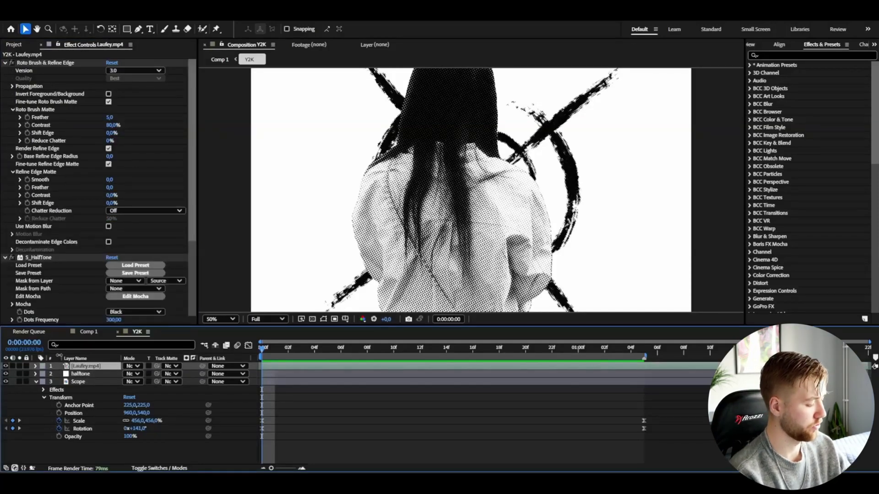
{"action": "key", "text": "ctrl+alt+y"}
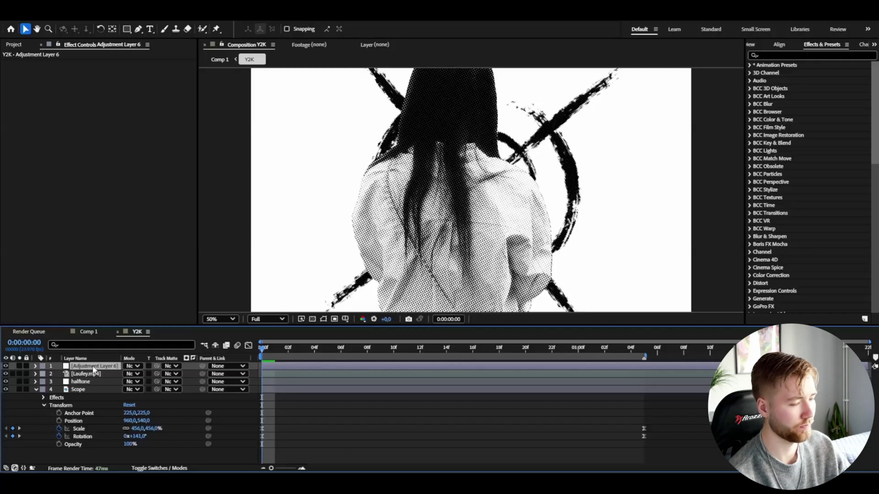
Apply Pixel Motion Blur to the new layer with a Shutter Angle of 500
{"action": "key", "text": "ctrl+space"}
{"action": "type", "text": "pix"}
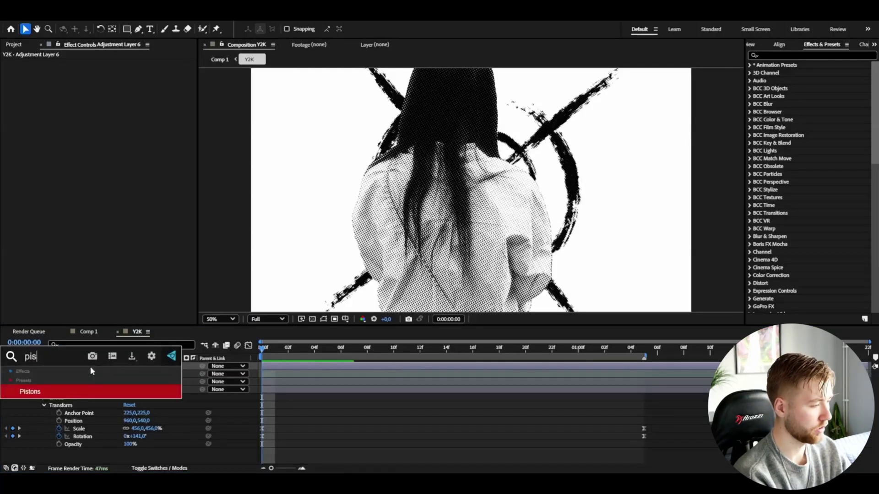
{"action": "key", "text": "Return"}
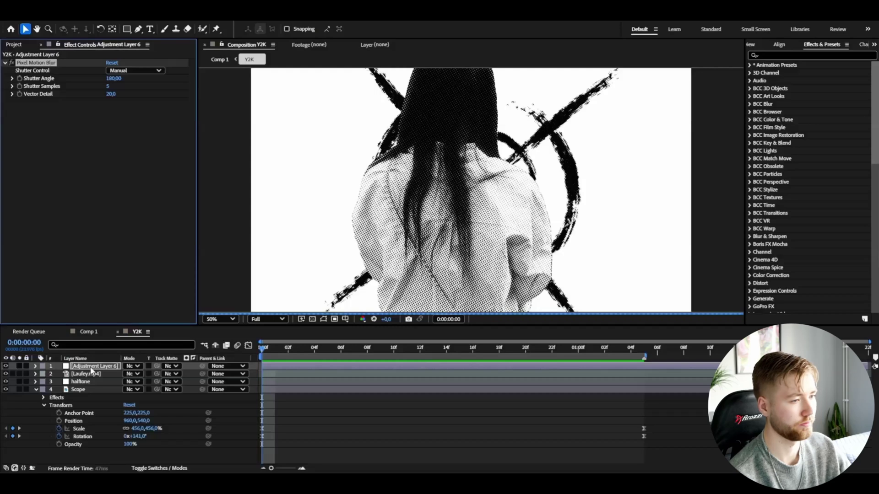
{"action": "left_click", "coordinate": [109, 79]}
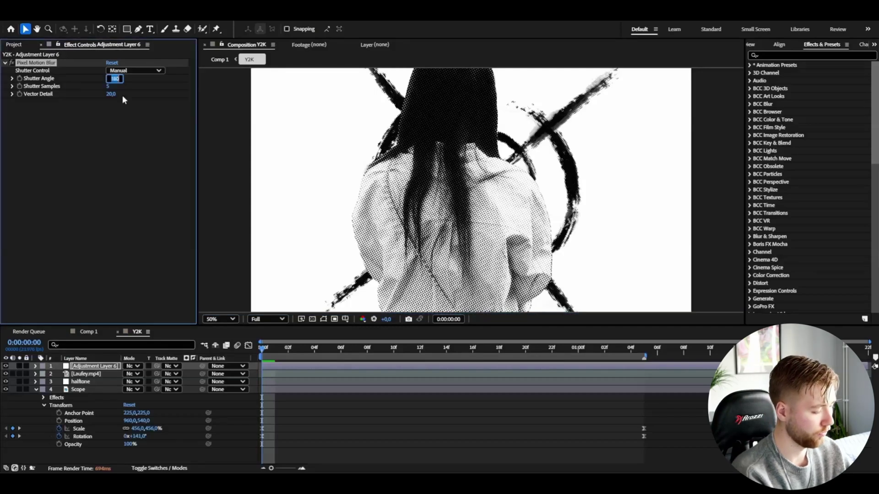
{"action": "type", "text": "500"}
{"action": "key", "text": "Return"}
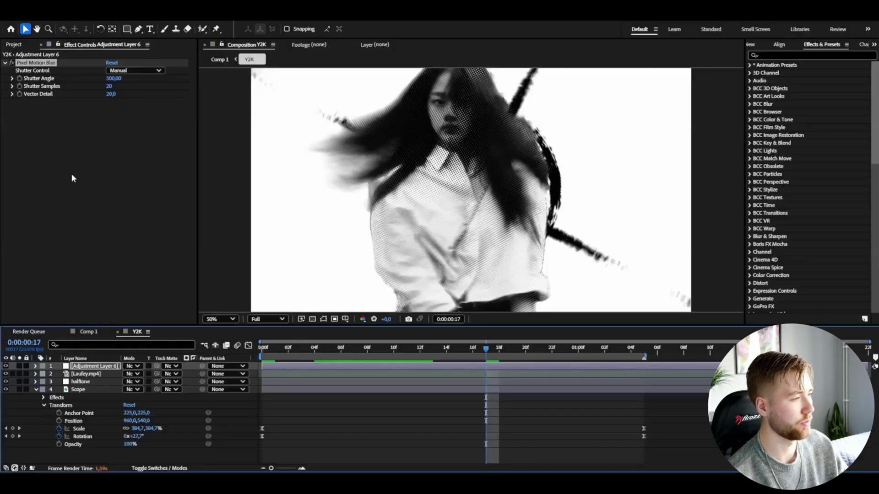
Temporarily disable the motion blur and add another adjustment layer on top at frame 0
{"action": "left_click", "coordinate": [12, 63]}
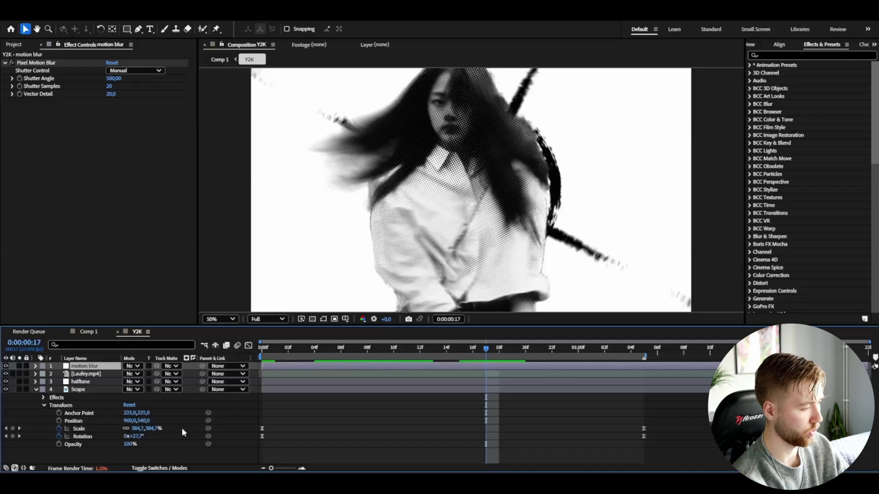
{"action": "key", "text": "ctrl+alt+y"}
{"action": "left_click", "coordinate": [35, 397]}
{"action": "key", "text": "Home"}
{"action": "key", "text": "ctrl+space"}
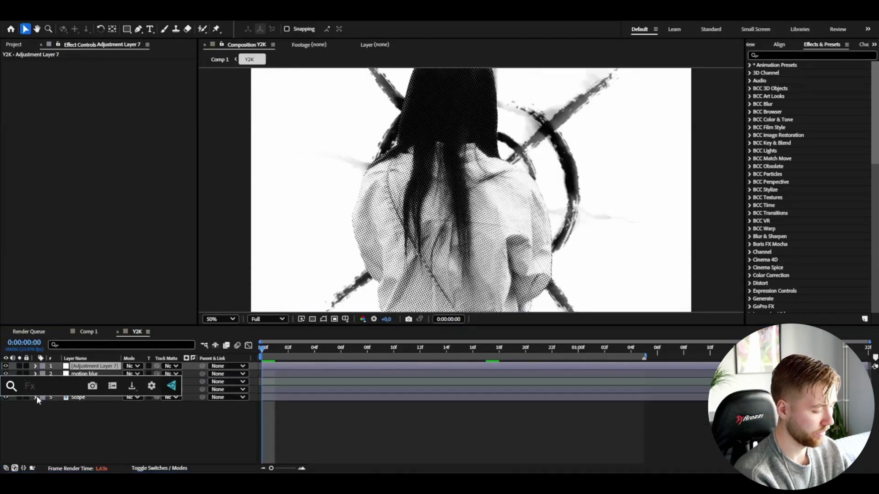
Apply S_Grain with Color Amplitude 0,15 and Color Frequency 250
{"action": "type", "text": "grain"}
{"action": "key", "text": "Return"}
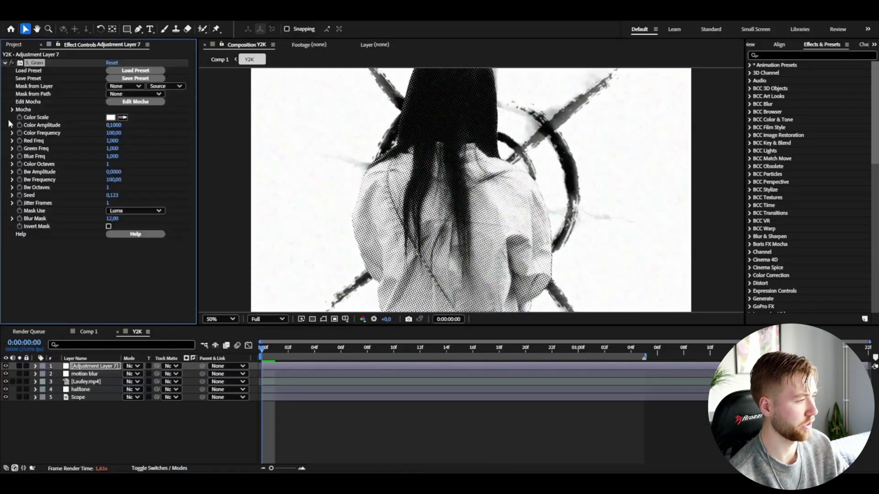
{"action": "left_click", "coordinate": [121, 125]}
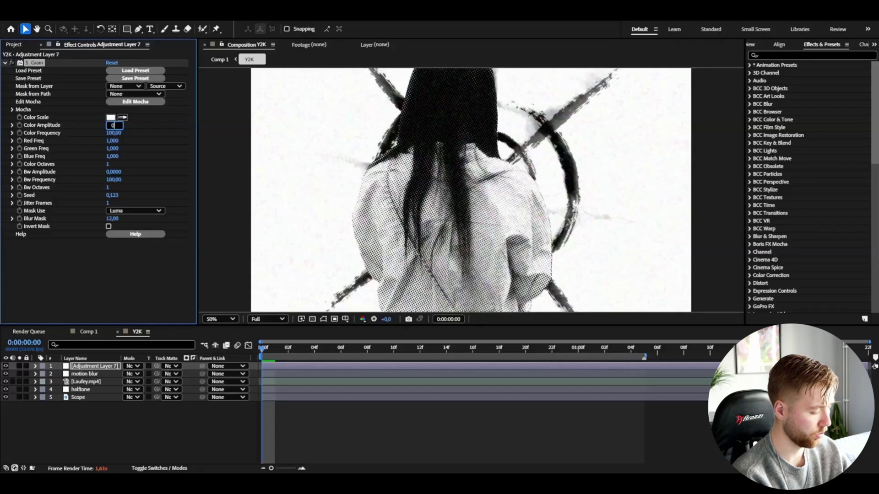
{"action": "key", "text": "Return"}
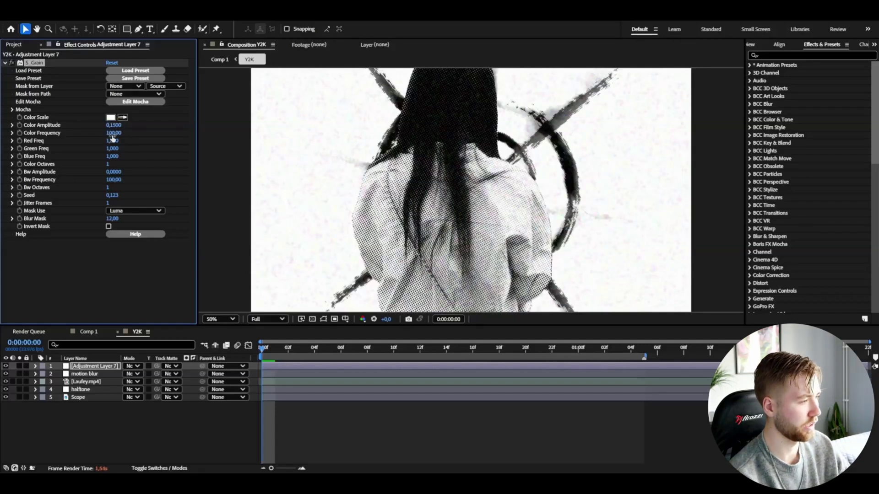
{"action": "left_click", "coordinate": [112, 134]}
{"action": "type", "text": "250"}
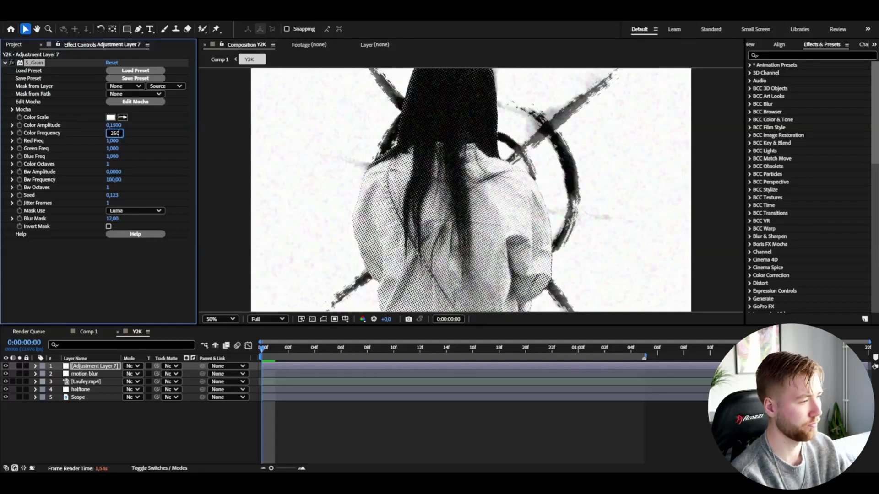
{"action": "key", "text": "Return"}
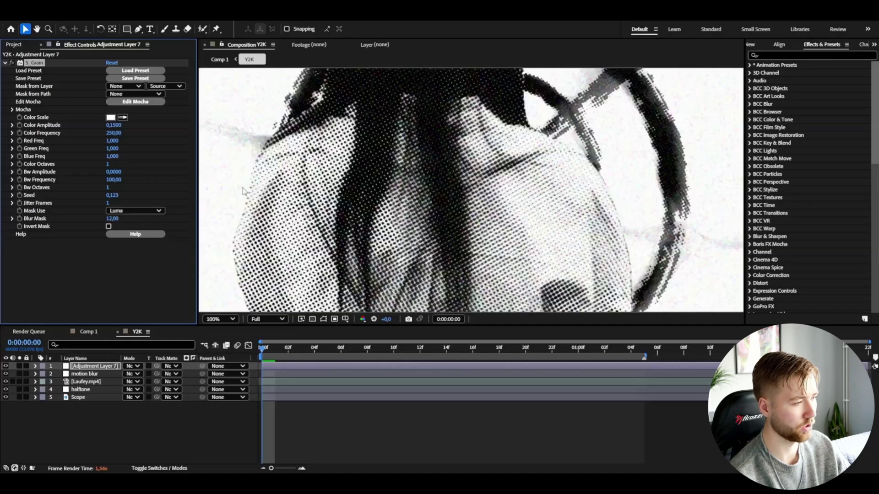
Add S_QuadTone to the same adjustment layer
{"action": "key", "text": "ctrl+space"}
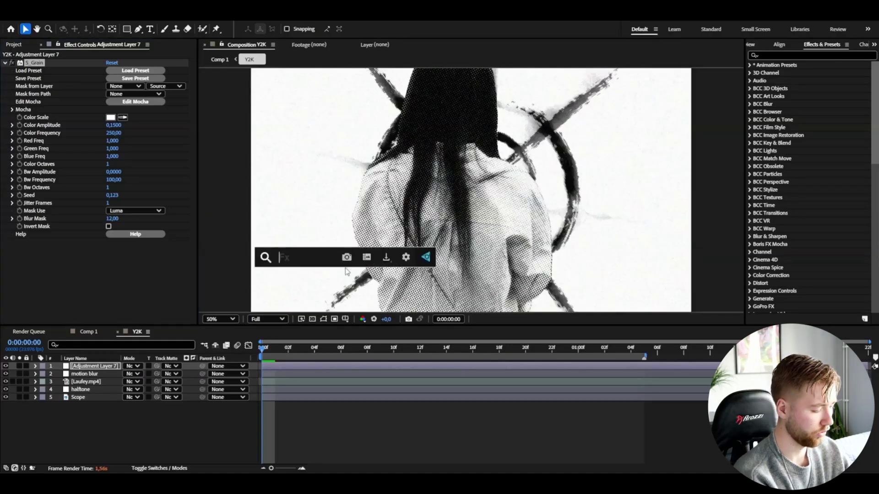
{"action": "type", "text": "quad"}
{"action": "key", "text": "Return"}
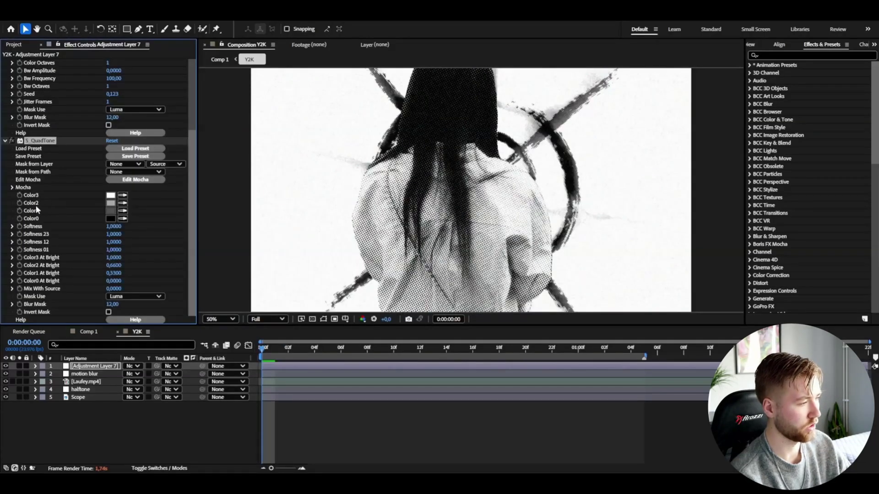
Set S_QuadTone's Color2 to light pink FAC8FF, then toggle the effect off and on to compare
{"action": "left_click", "coordinate": [110, 203]}
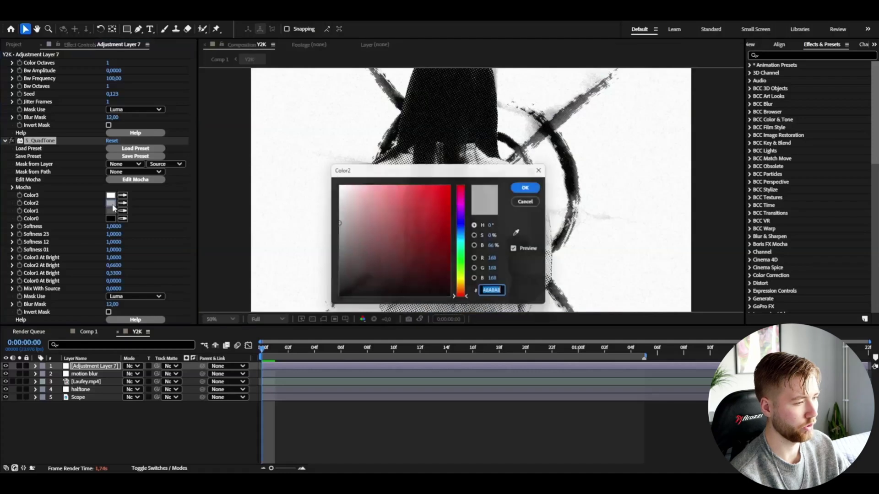
{"action": "left_click", "coordinate": [466, 205]}
{"action": "left_click_drag", "start_coordinate": [396, 182], "coordinate": [364, 182]}
{"action": "left_click", "coordinate": [530, 186]}
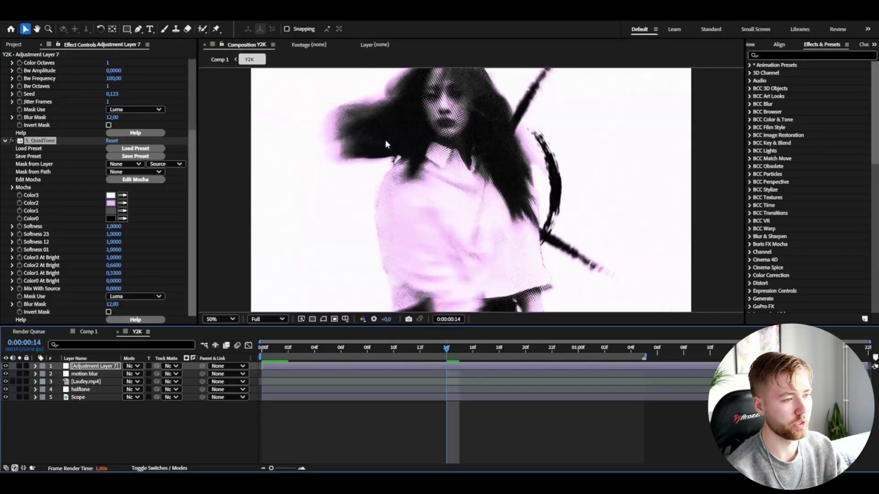
{"action": "left_click", "coordinate": [14, 140]}
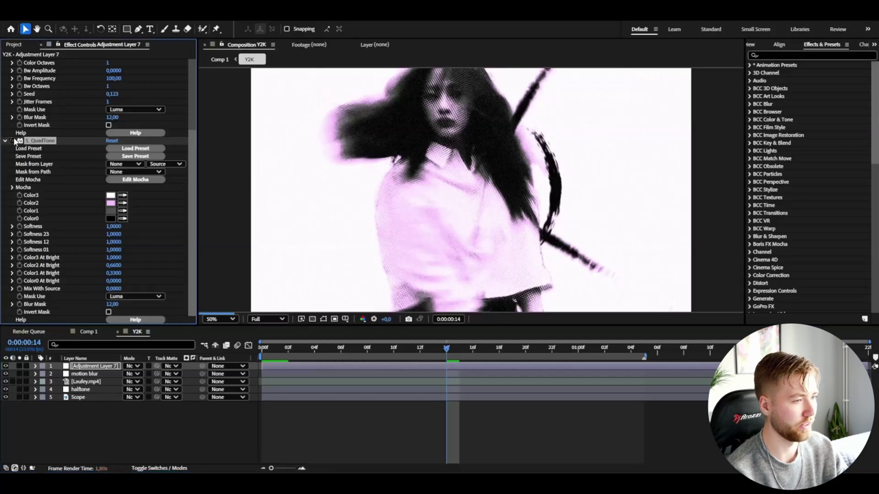
{"action": "left_click", "coordinate": [14, 140]}
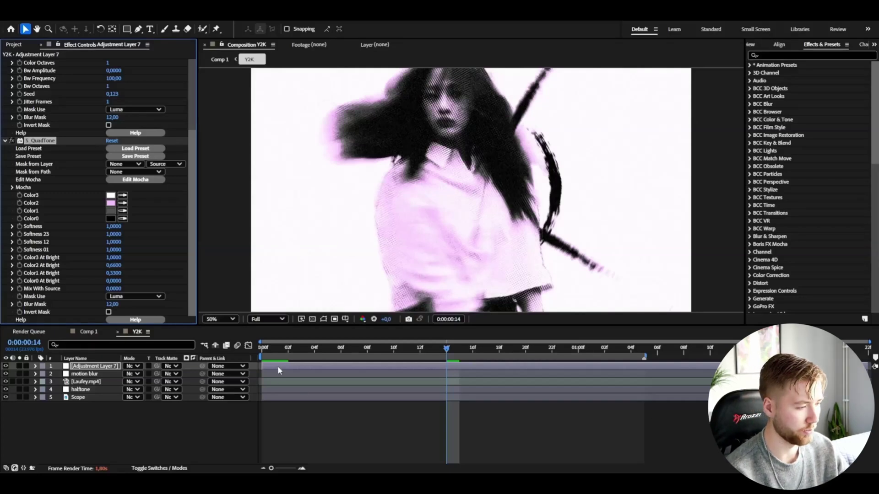
Apply S_Glint with Brightness 0,175 and Threshold 0,8, then check it at frame 5
{"action": "key", "text": "ctrl+space"}
{"action": "type", "text": "glint"}
{"action": "key", "text": "Return"}
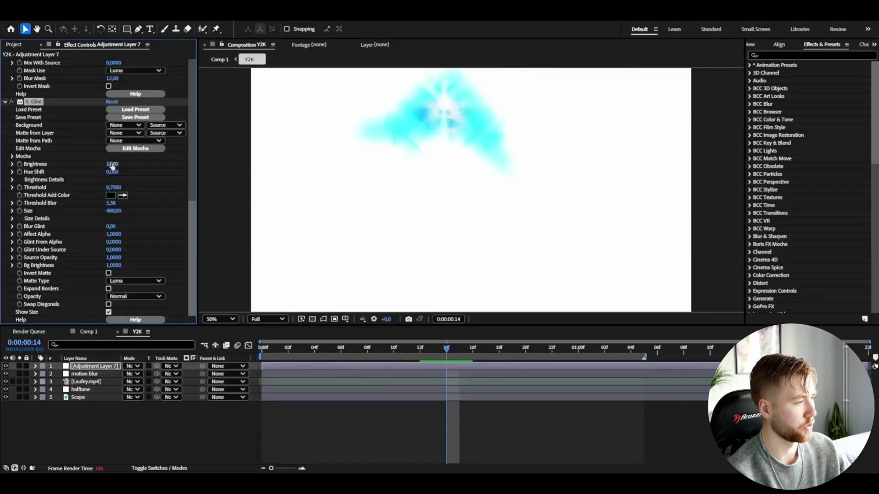
{"action": "left_click", "coordinate": [112, 165]}
{"action": "type", "text": "0"}
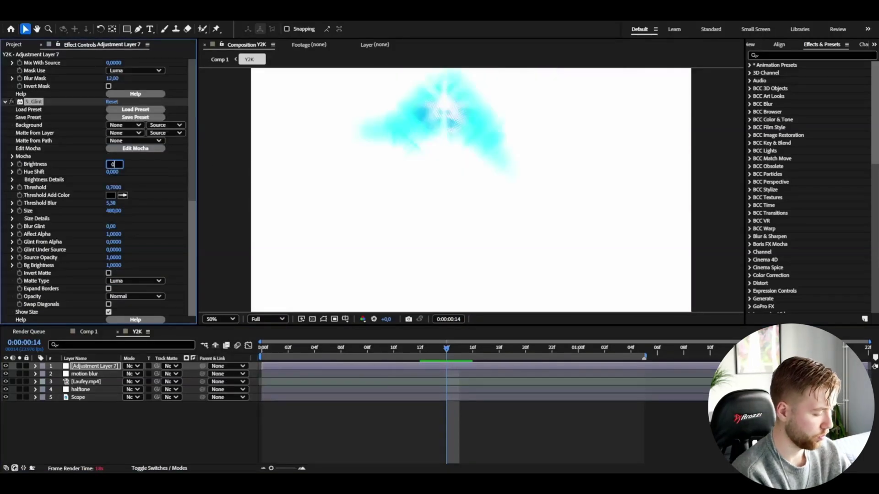
{"action": "type", "text": ",175"}
{"action": "key", "text": "Return"}
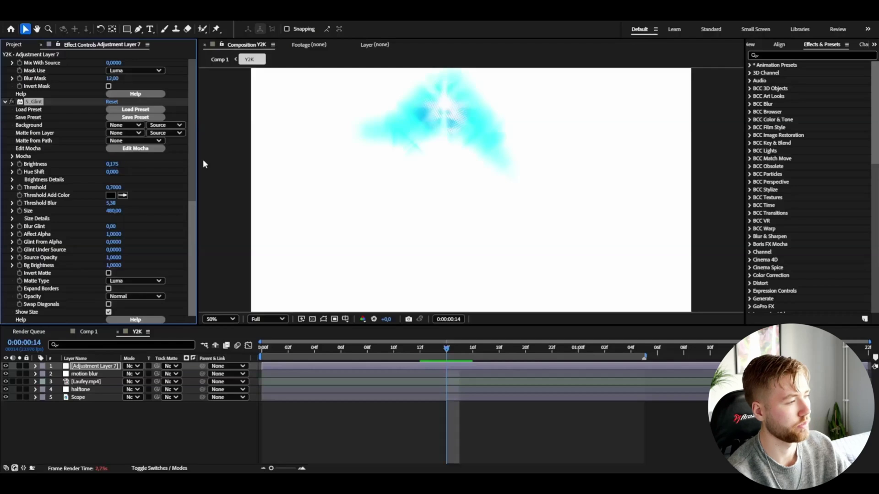
{"action": "left_click", "coordinate": [114, 188]}
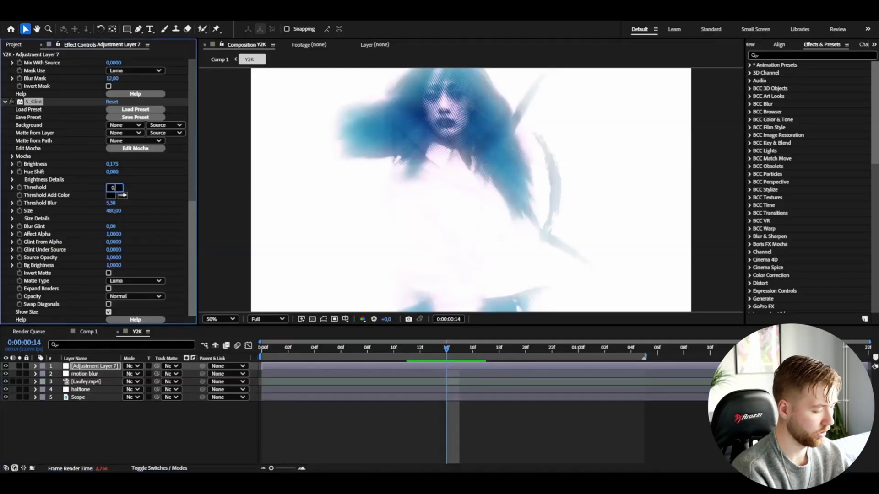
{"action": "type", "text": "0,8"}
{"action": "key", "text": "Return"}
{"action": "left_click_drag", "start_coordinate": [320, 348], "coordinate": [319, 366]}
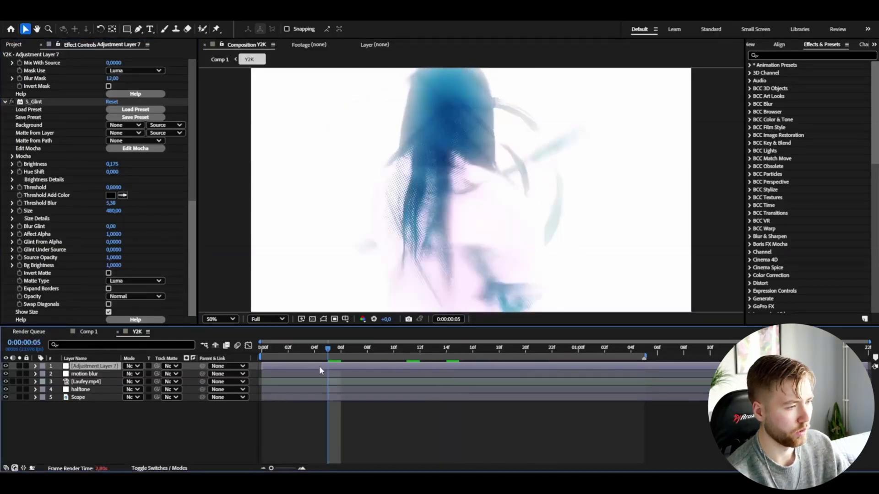
Add Unsharp Mask with Amount 150 and Radius reduced to about zero
{"action": "key", "text": "ctrl+space"}
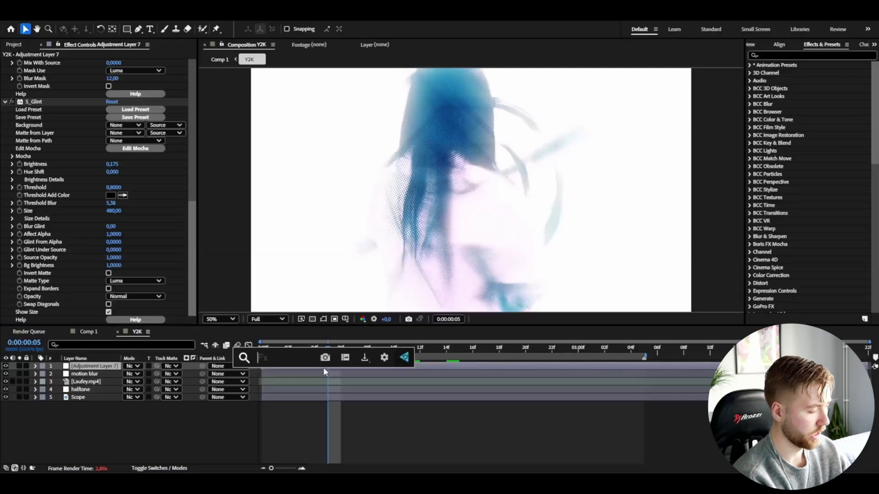
{"action": "type", "text": "uns"}
{"action": "key", "text": "Return"}
{"action": "left_click", "coordinate": [114, 304]}
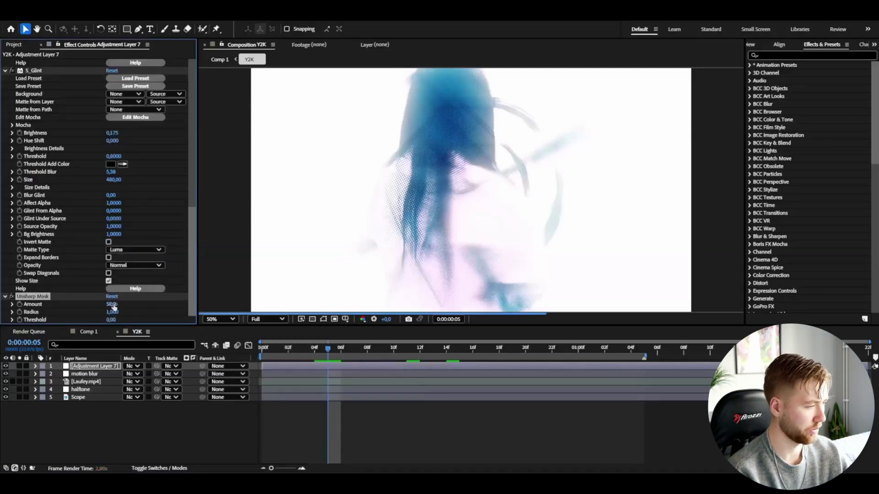
{"action": "type", "text": "150"}
{"action": "key", "text": "Return"}
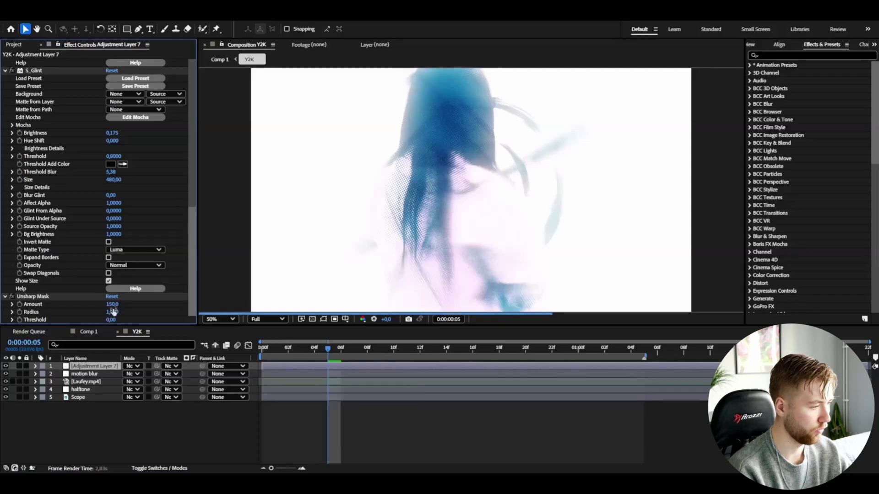
{"action": "left_click_drag", "start_coordinate": [115, 311], "coordinate": [110, 314]}
Add S_JpegDamage and begin editing its Quality value
{"action": "key", "text": "ctrl+space"}
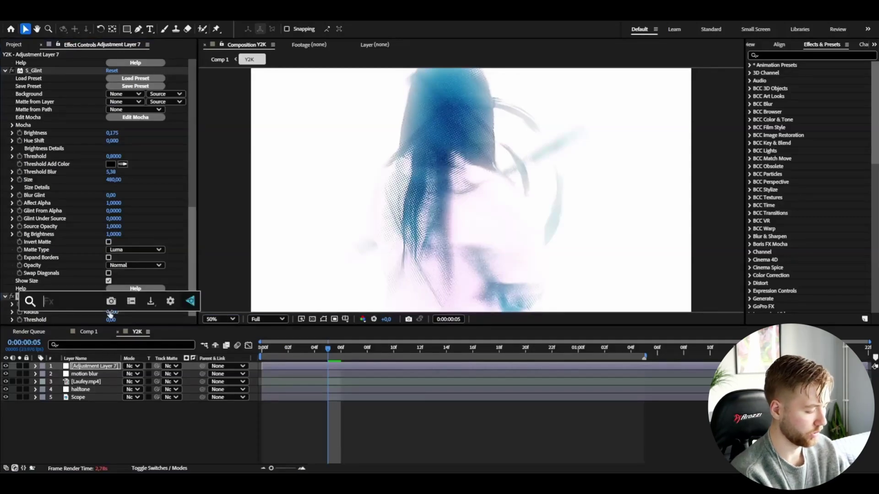
{"action": "type", "text": "jpegdam"}
{"action": "key", "text": "Return"}
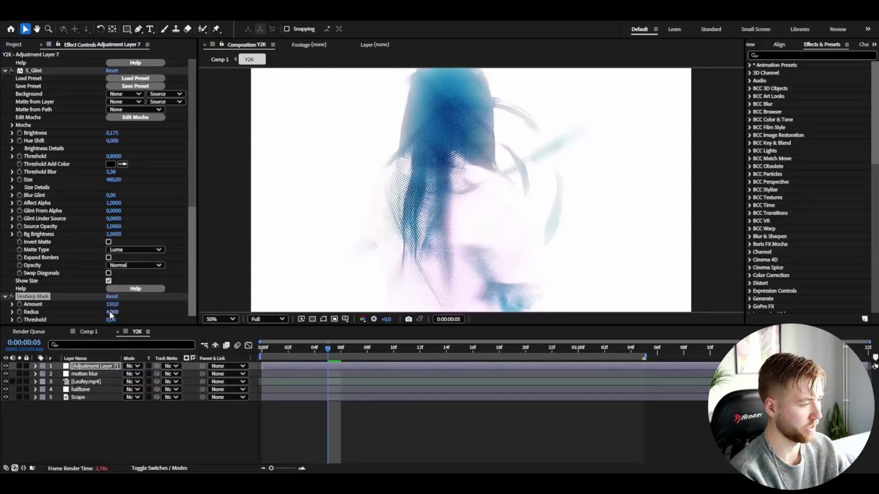
{"action": "left_click", "coordinate": [114, 118]}
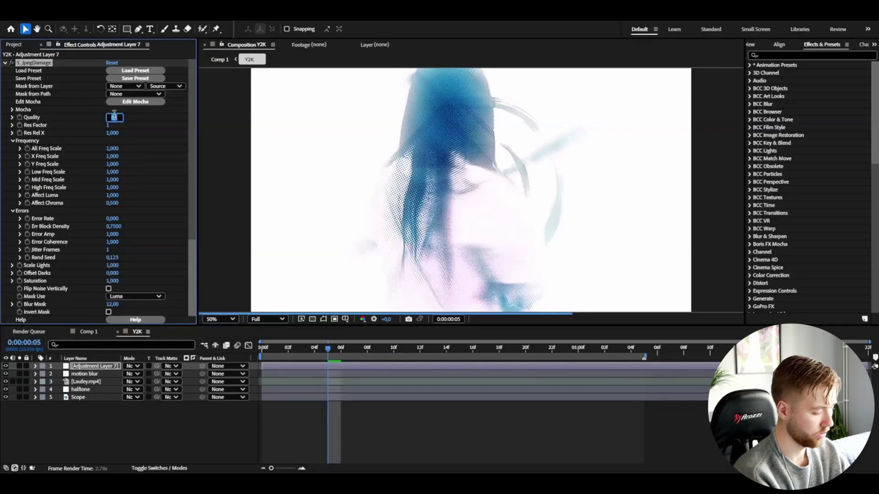
Set S_JpegDamage Quality to 0.5 and Res Factor to 2
{"action": "type", "text": "0.5"}
{"action": "key", "text": "Return"}
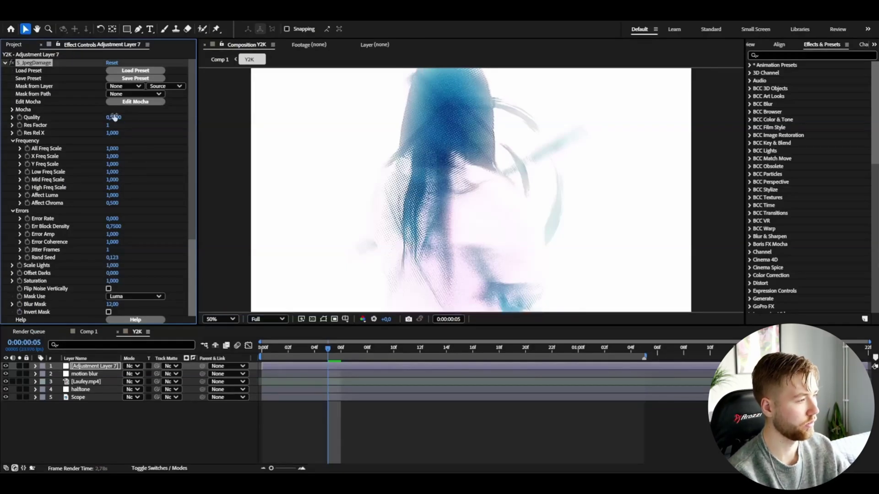
{"action": "left_click_drag", "start_coordinate": [109, 128], "coordinate": [163, 143]}
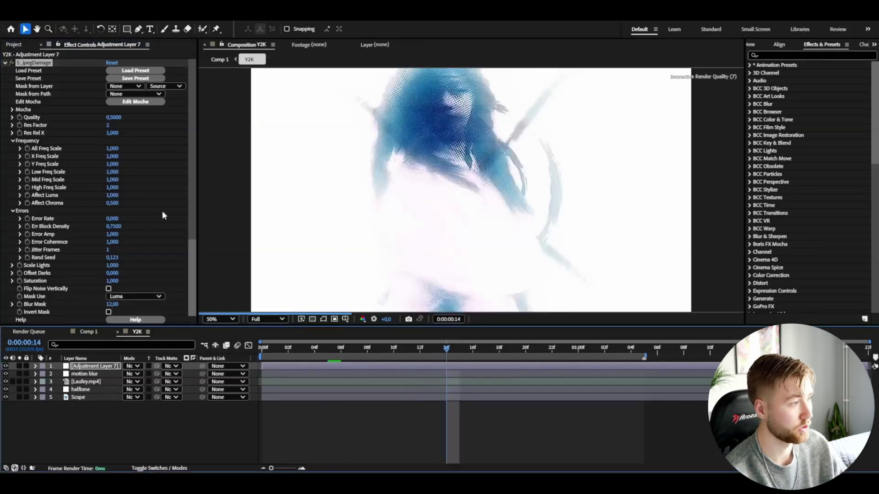
Lower the S_Glint Brightness to 0.150
{"action": "scroll", "coordinate": [165, 206], "scroll_direction": "down", "scroll_amount": 8}
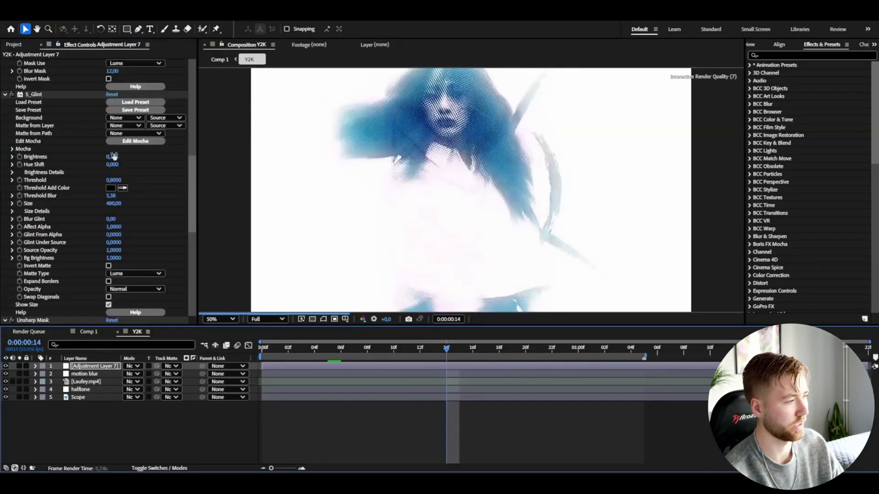
{"action": "left_click", "coordinate": [114, 157]}
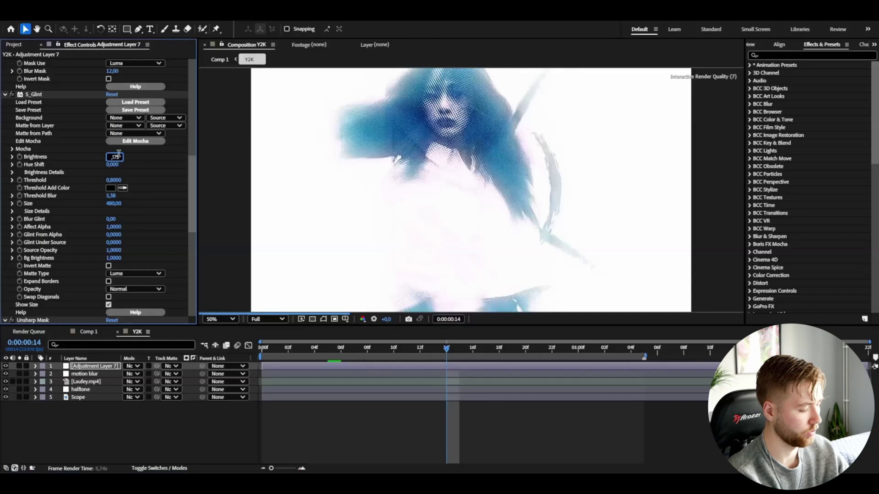
{"action": "type", "text": ","}
{"action": "type", "text": "15"}
{"action": "key", "text": "Return"}
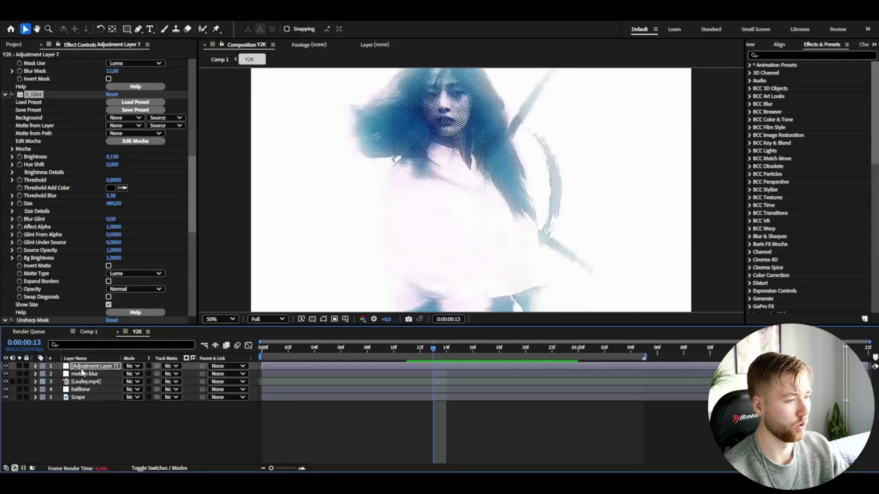
Compare with and without the adjustment layer, then hide it and the motion blur layer
{"action": "left_click", "coordinate": [6, 366]}
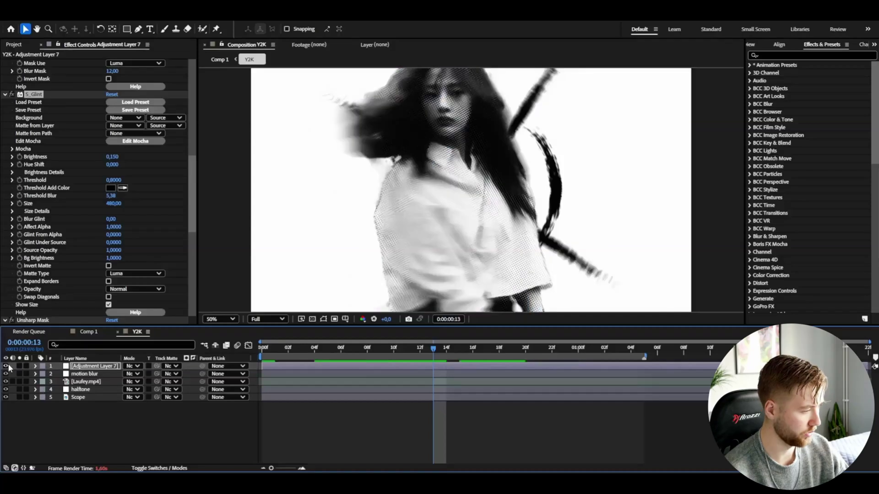
{"action": "left_click", "coordinate": [7, 366]}
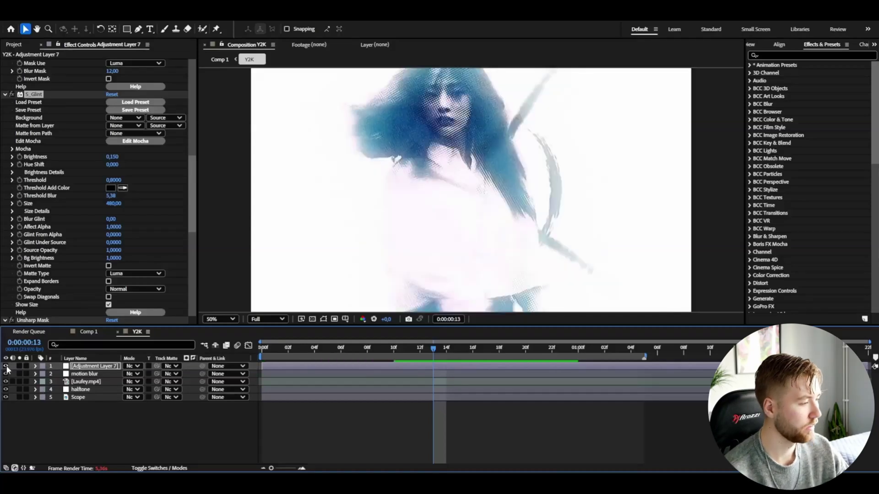
{"action": "left_click", "coordinate": [6, 366]}
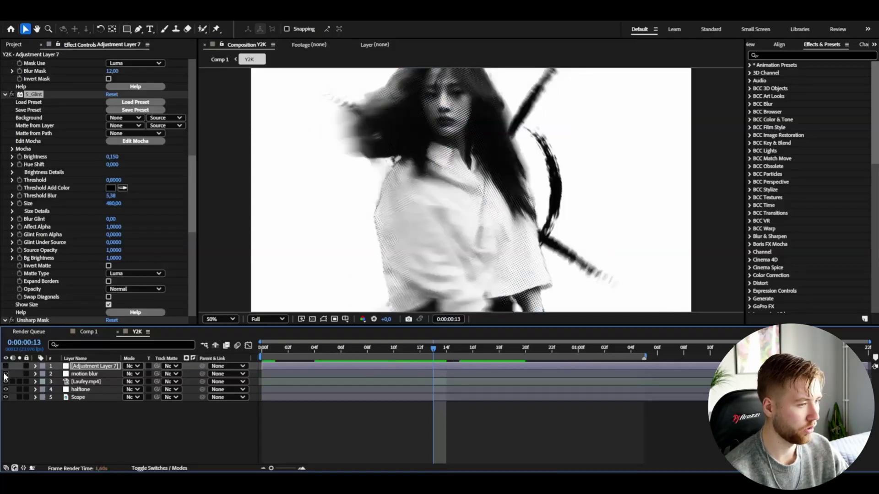
{"action": "left_click", "coordinate": [6, 374]}
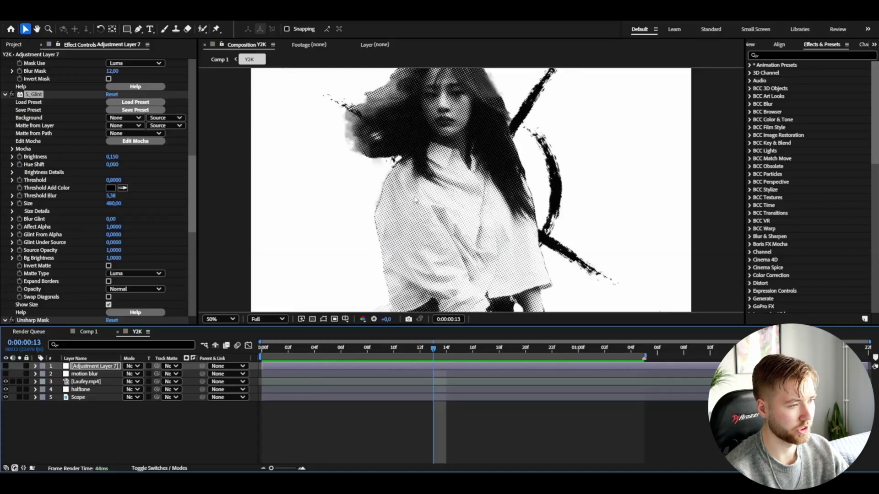
Return to frame 0, view the halftone layer's effects, preview frame 16, and deselect all layers
{"action": "left_click", "coordinate": [263, 349]}
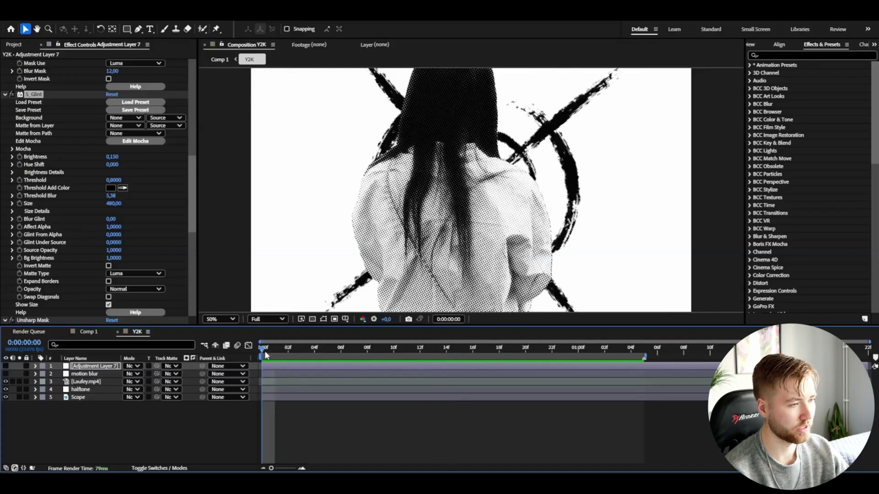
{"action": "left_click", "coordinate": [80, 389]}
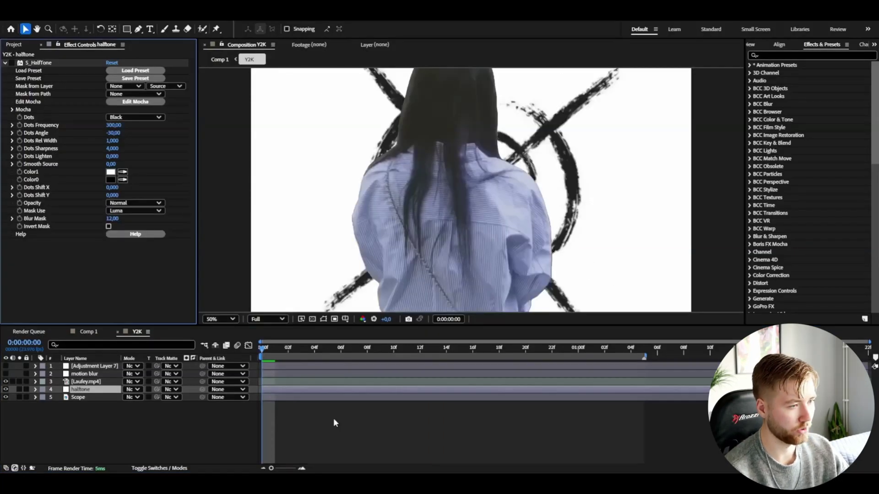
{"action": "left_click", "coordinate": [326, 349]}
{"action": "left_click", "coordinate": [473, 348]}
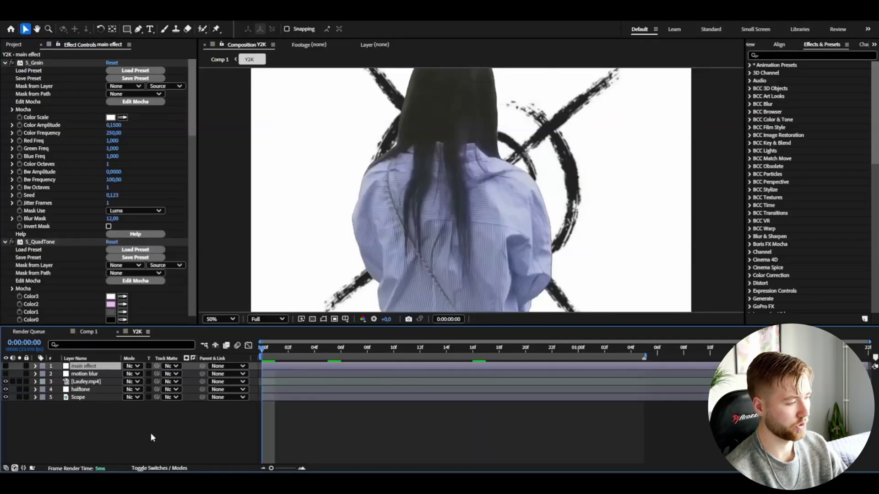
{"action": "left_click", "coordinate": [151, 433]}
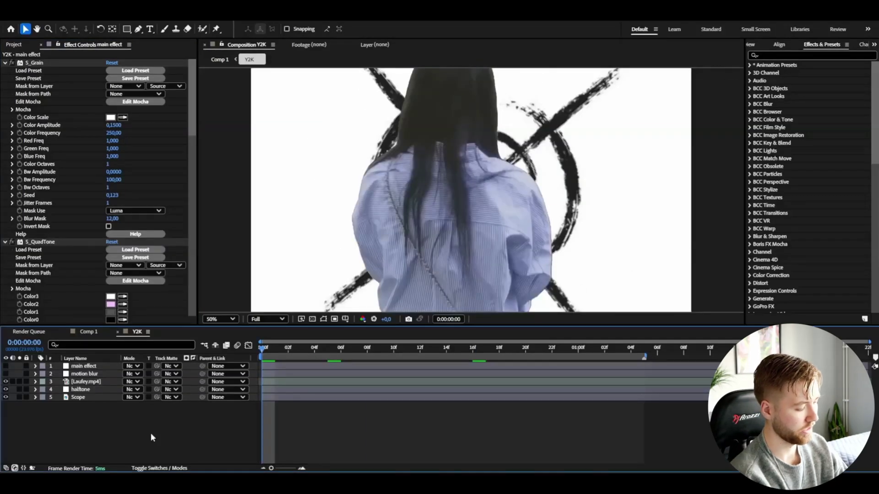
Add a new adjustment layer and browse to User Presets > Y2K FX > Y2K Punk
{"action": "key", "text": "ctrl+alt+y"}
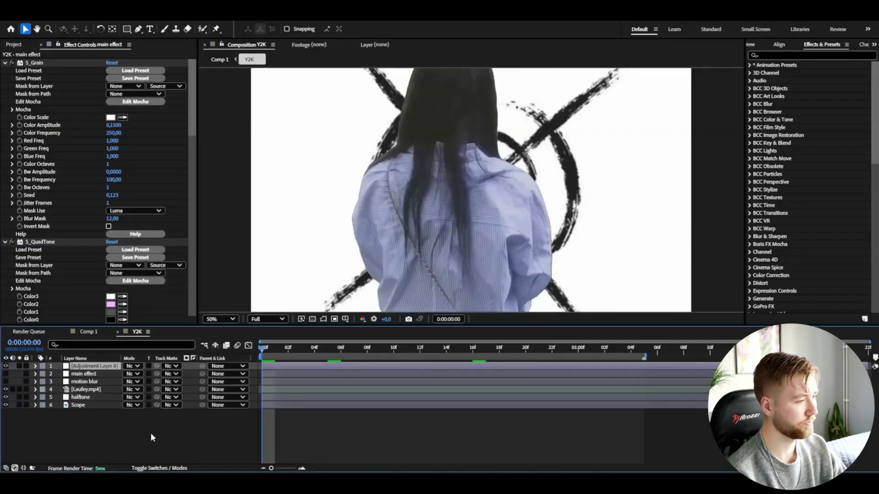
{"action": "left_click", "coordinate": [750, 65]}
{"action": "left_click", "coordinate": [757, 81]}
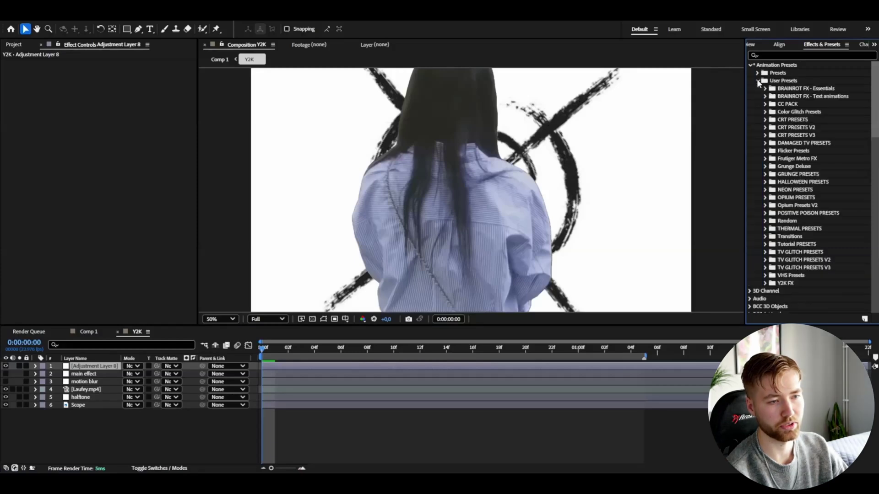
{"action": "left_click", "coordinate": [765, 283]}
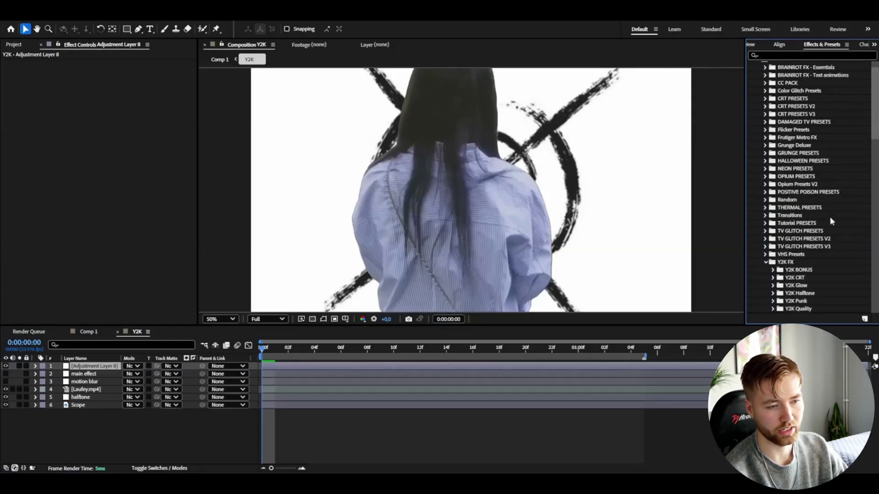
{"action": "scroll", "coordinate": [830, 222], "scroll_direction": "down", "scroll_amount": 4}
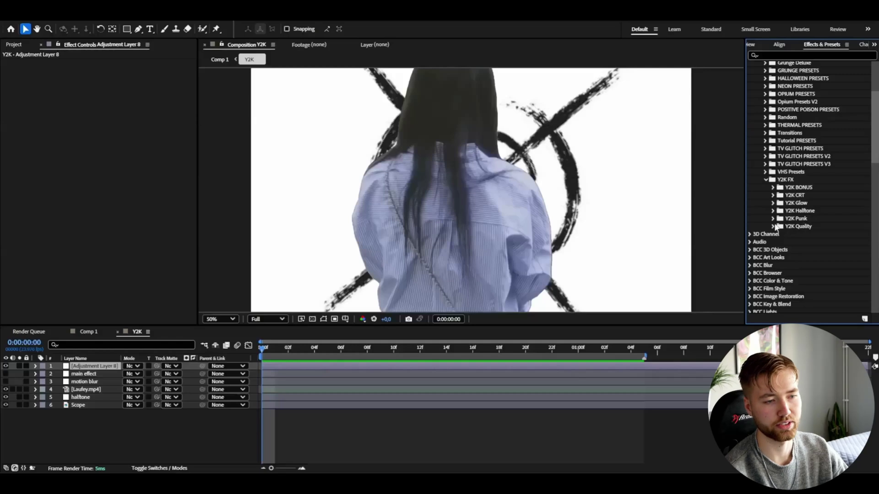
{"action": "left_click", "coordinate": [772, 218]}
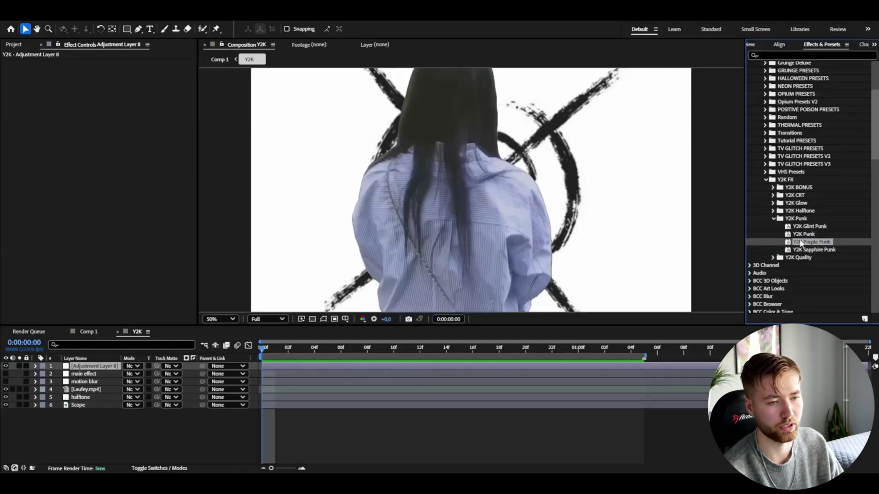
Apply the Y2K Purple Punk preset to the composition and preview it
{"action": "left_click_drag", "start_coordinate": [560, 249], "coordinate": [241, 295]}
{"action": "key", "text": "space"}
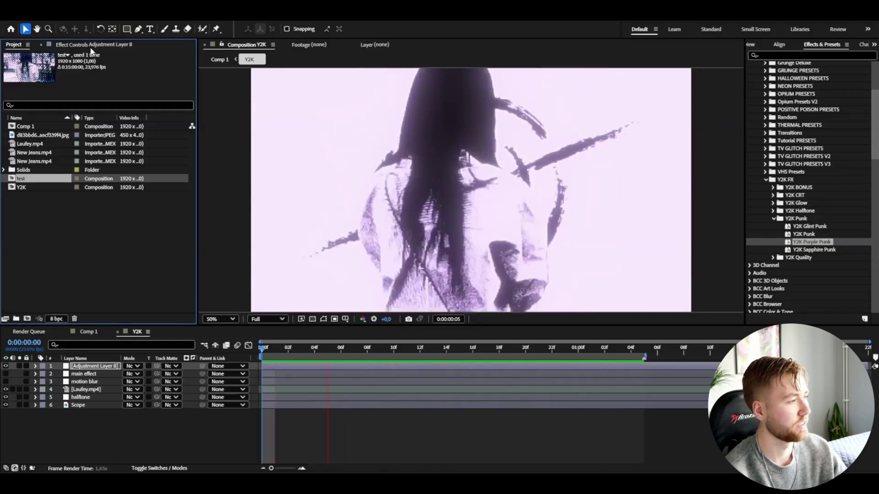
{"action": "left_click", "coordinate": [118, 369]}
Browse the Y2K Halftone presets and apply Y2K Sapphire Halftone to the composition
{"action": "left_click", "coordinate": [772, 212]}
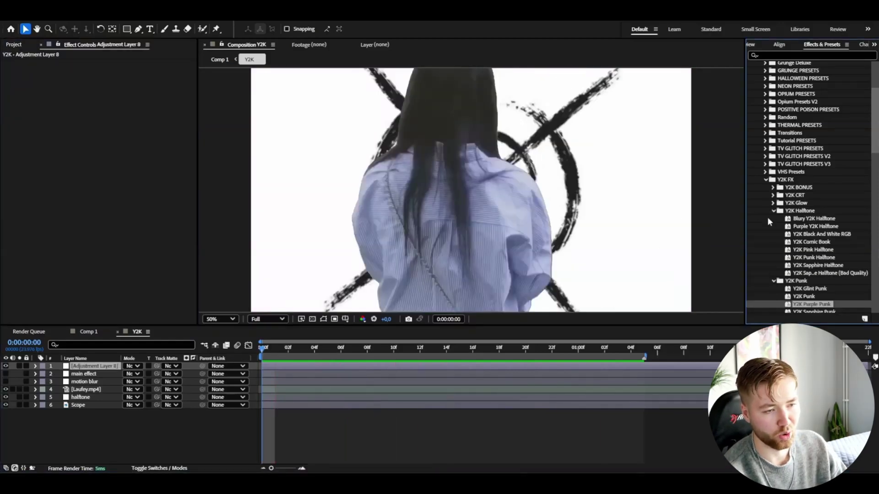
{"action": "left_click", "coordinate": [817, 226]}
{"action": "left_click", "coordinate": [806, 219]}
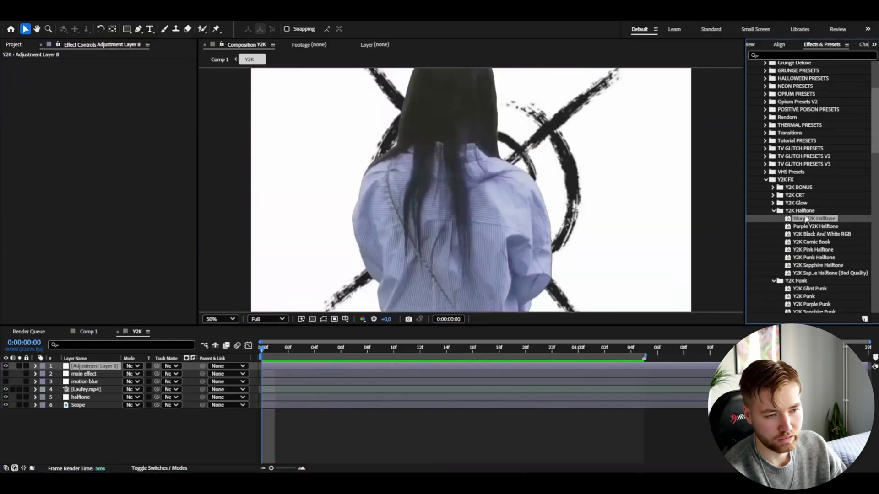
{"action": "left_click", "coordinate": [821, 234]}
{"action": "left_click", "coordinate": [820, 267]}
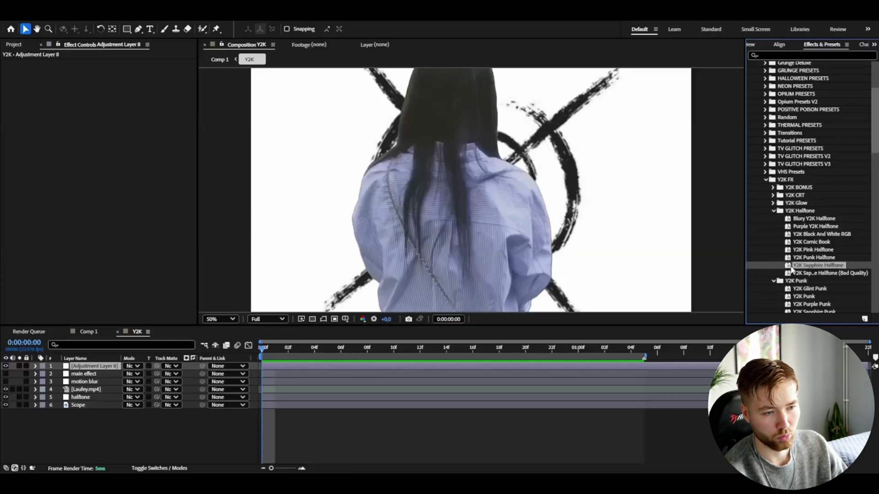
{"action": "left_click_drag", "start_coordinate": [814, 270], "coordinate": [320, 292]}
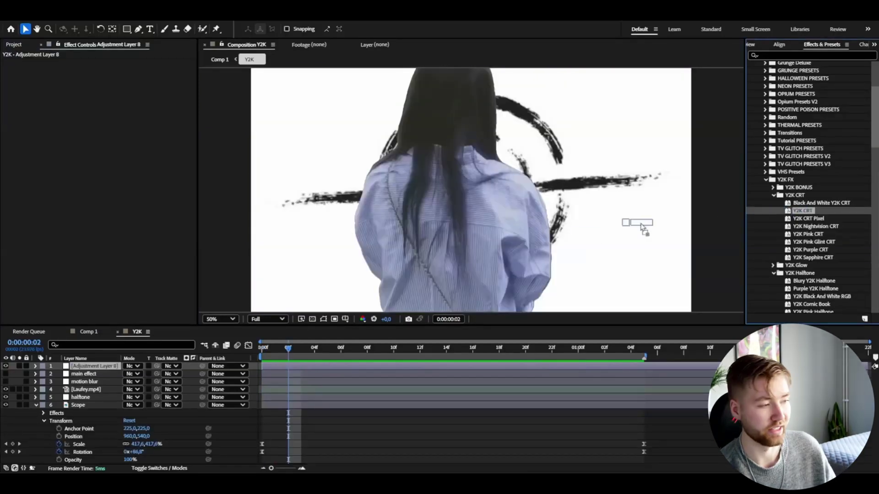
Drop the Y2K CRT preset onto the Composition viewer for a pixelated screen look
{"action": "left_click_drag", "start_coordinate": [640, 226], "coordinate": [641, 227]}
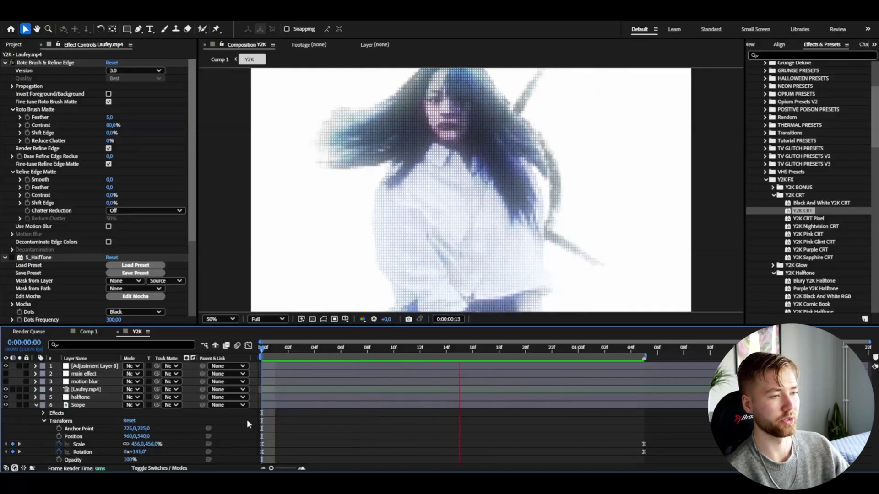